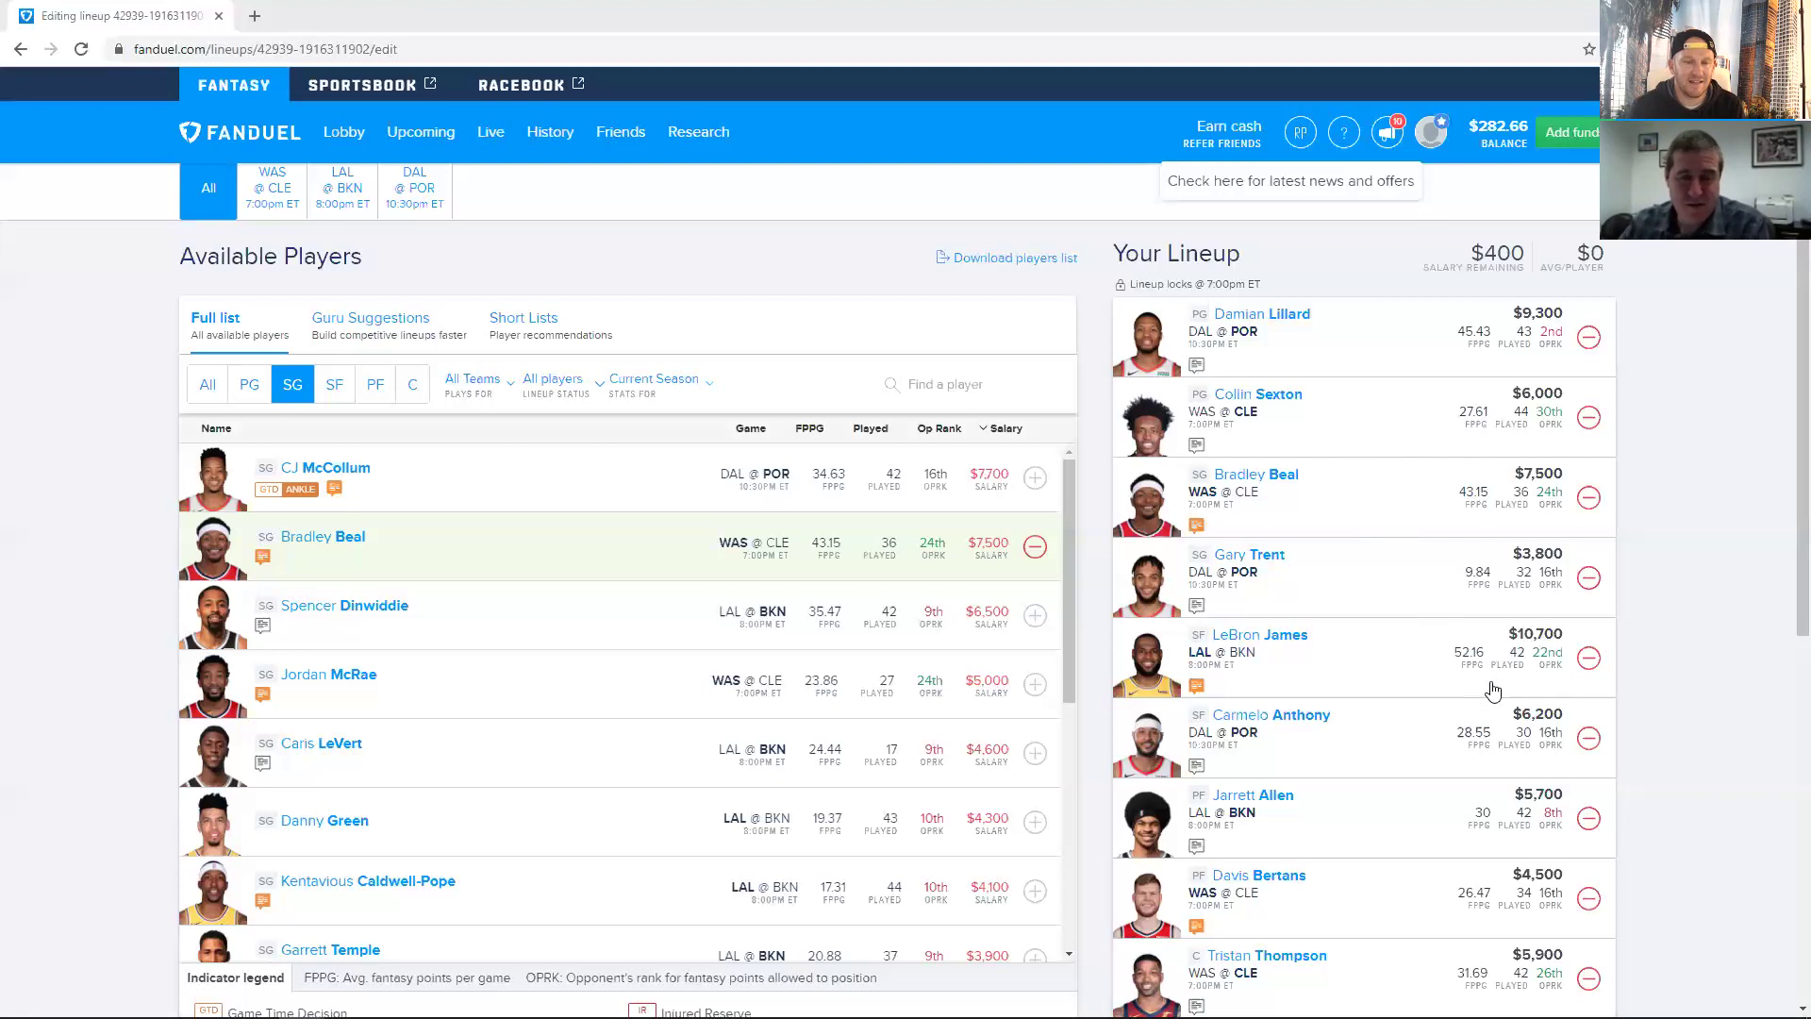
Step: Swap Carmelo Anthony for Troy Brown in the second small forward slot of the lineup
left_click(1589, 737)
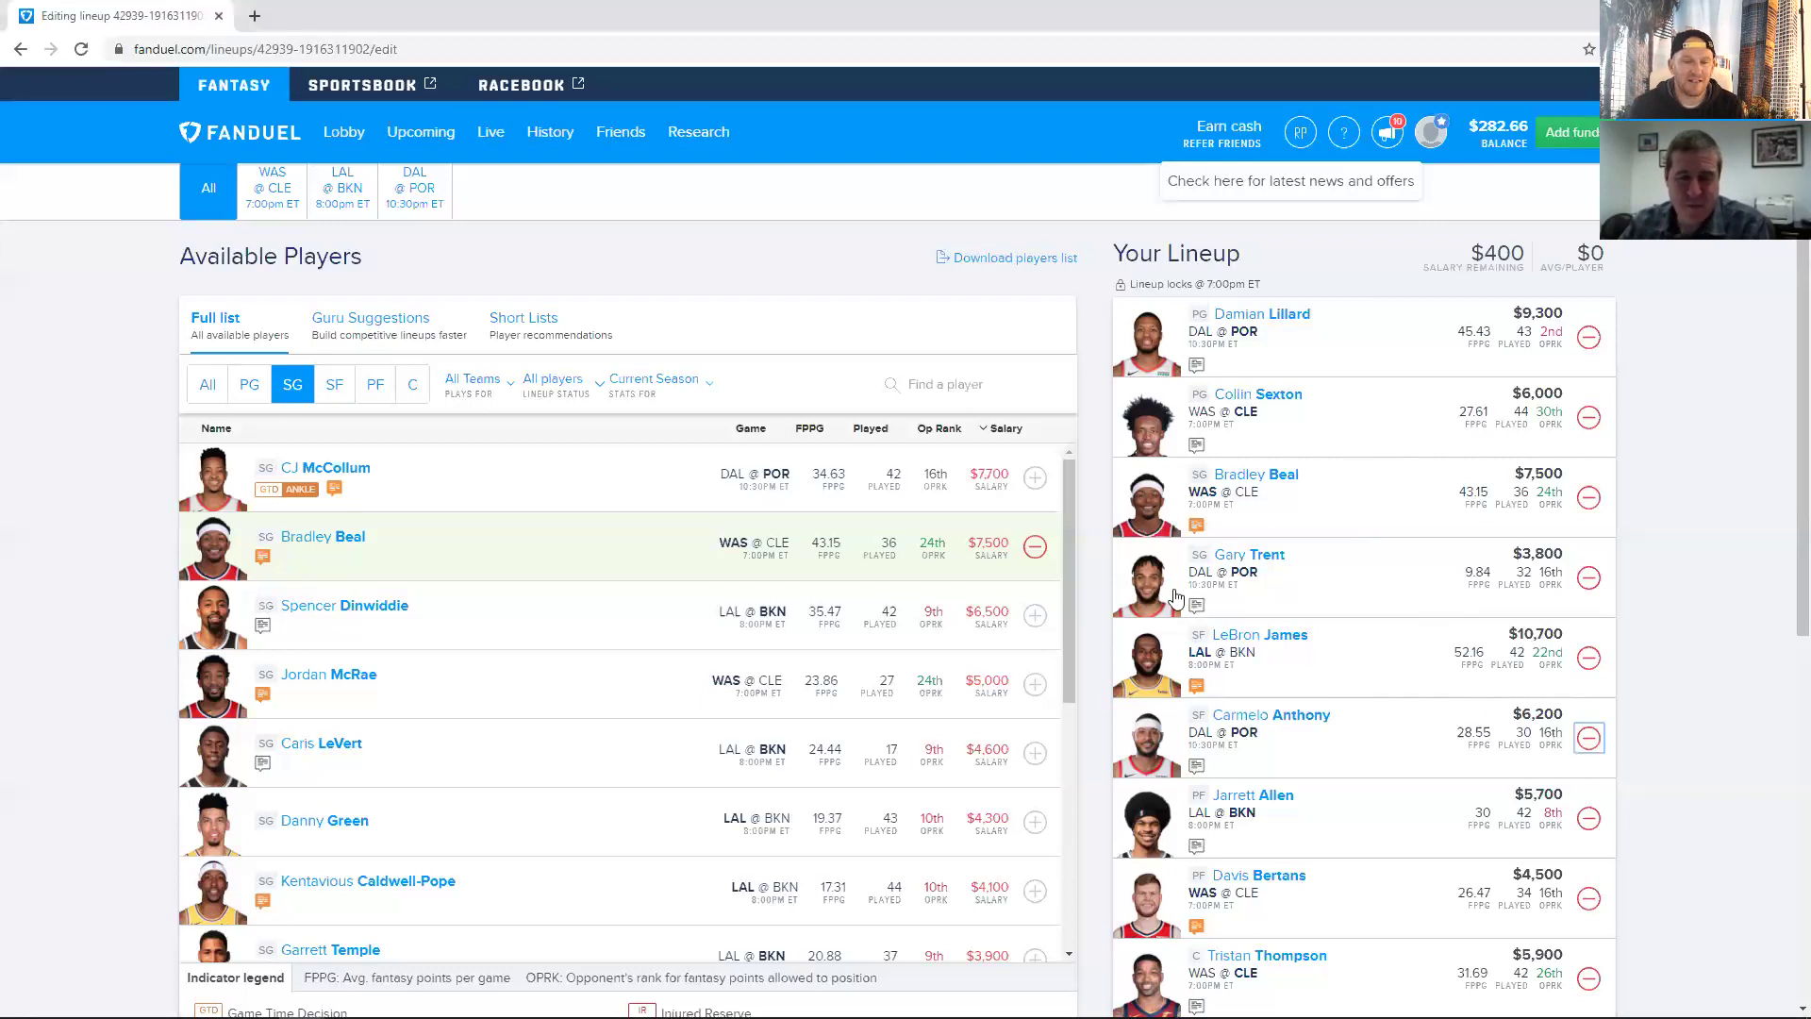
left_click(930, 379)
type("troy")
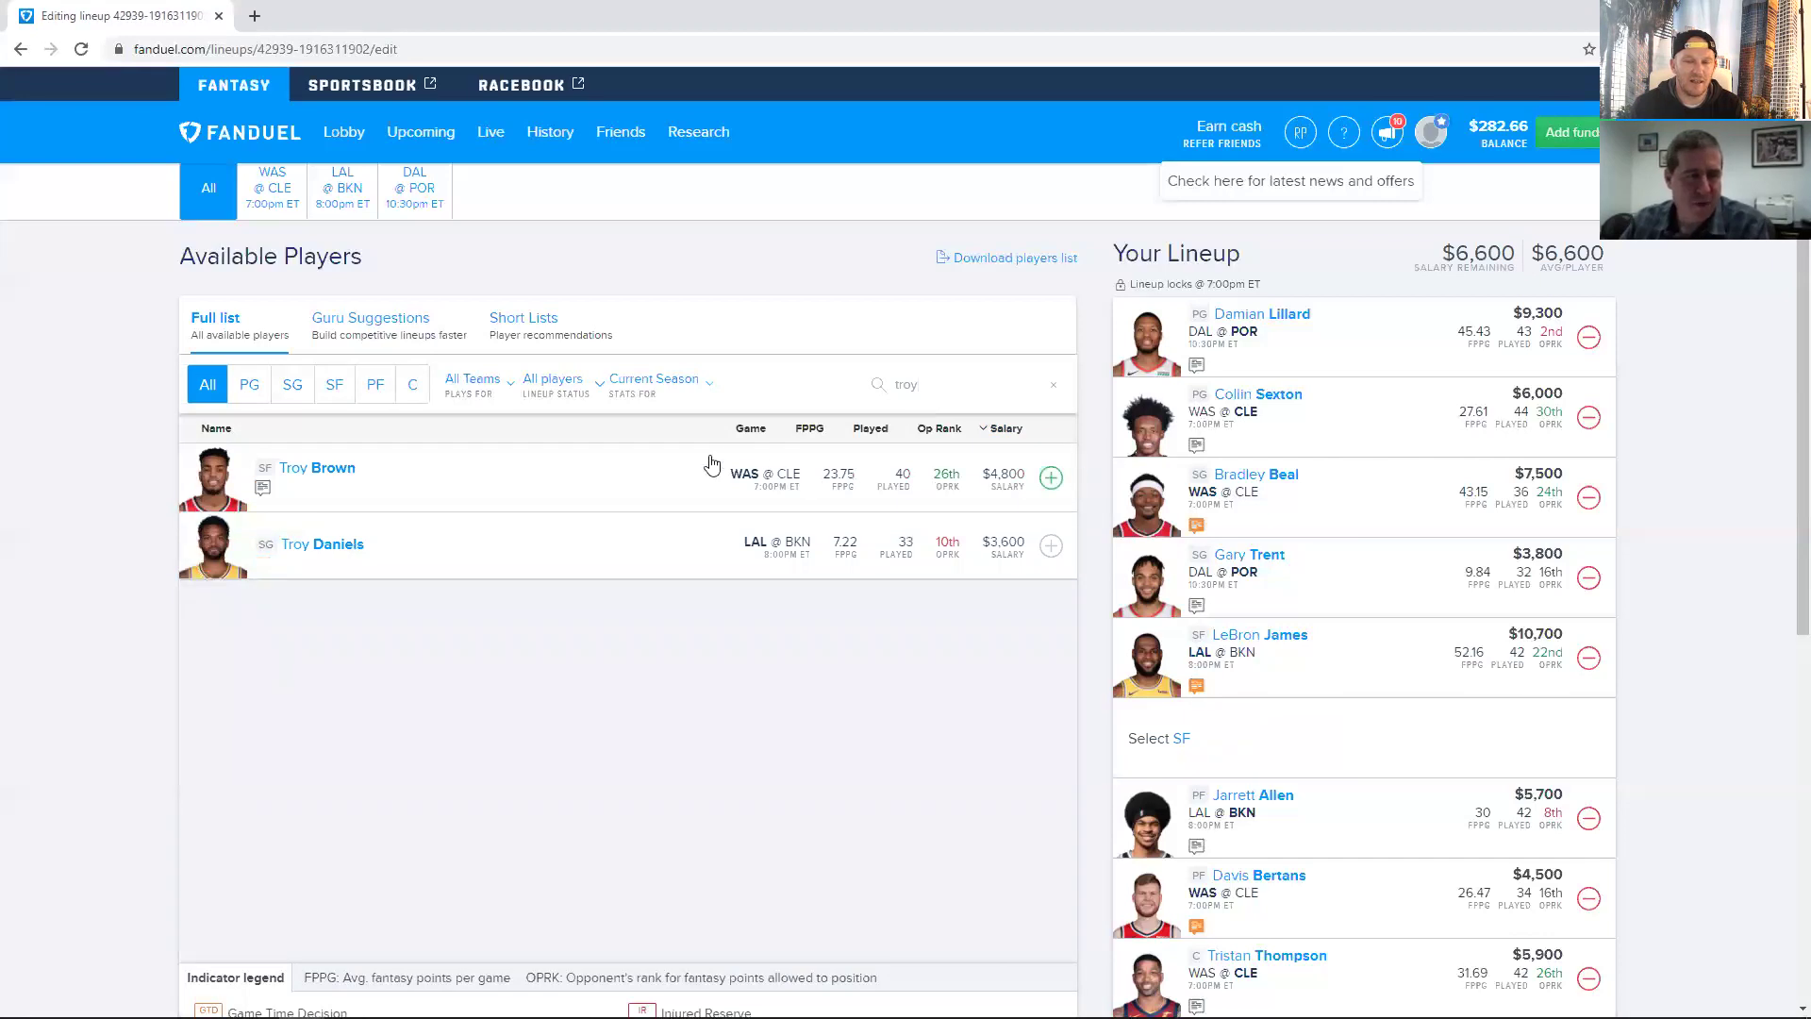
left_click(1051, 478)
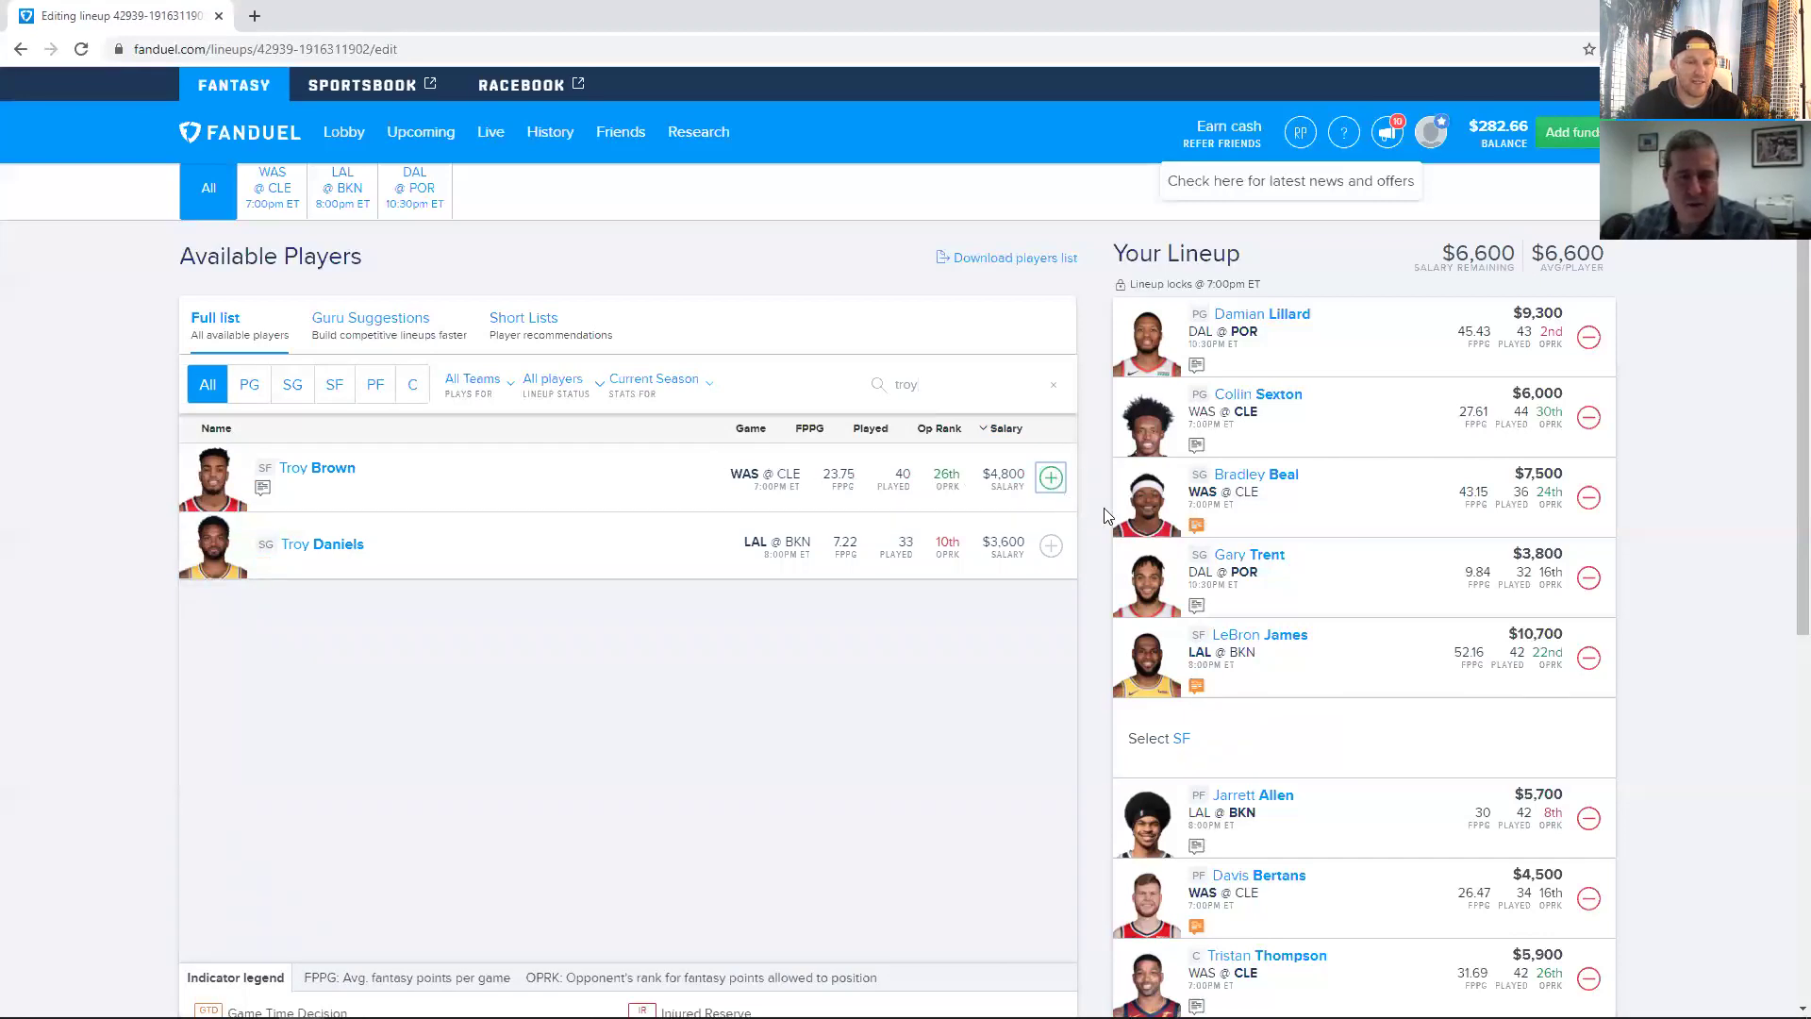
Step: Replace the player in the lineup's second small forward slot with Cedi Osman
left_click(1588, 738)
left_click(340, 388)
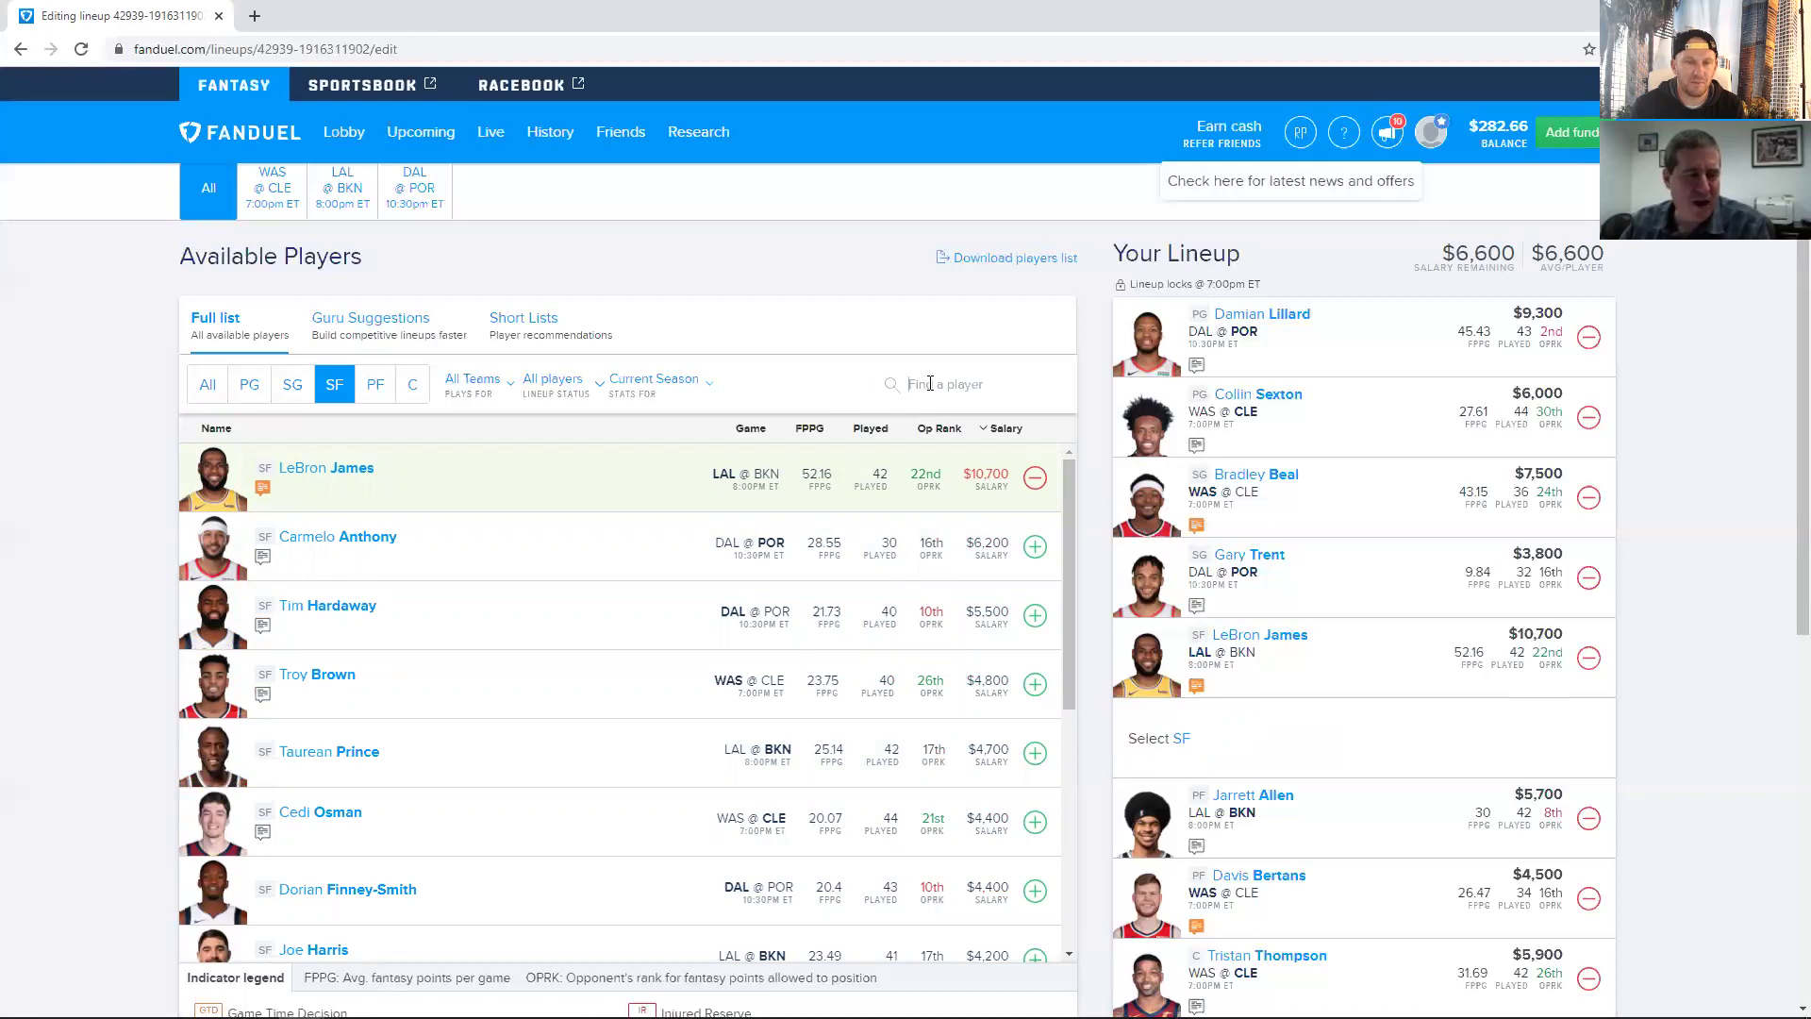
left_click(1035, 822)
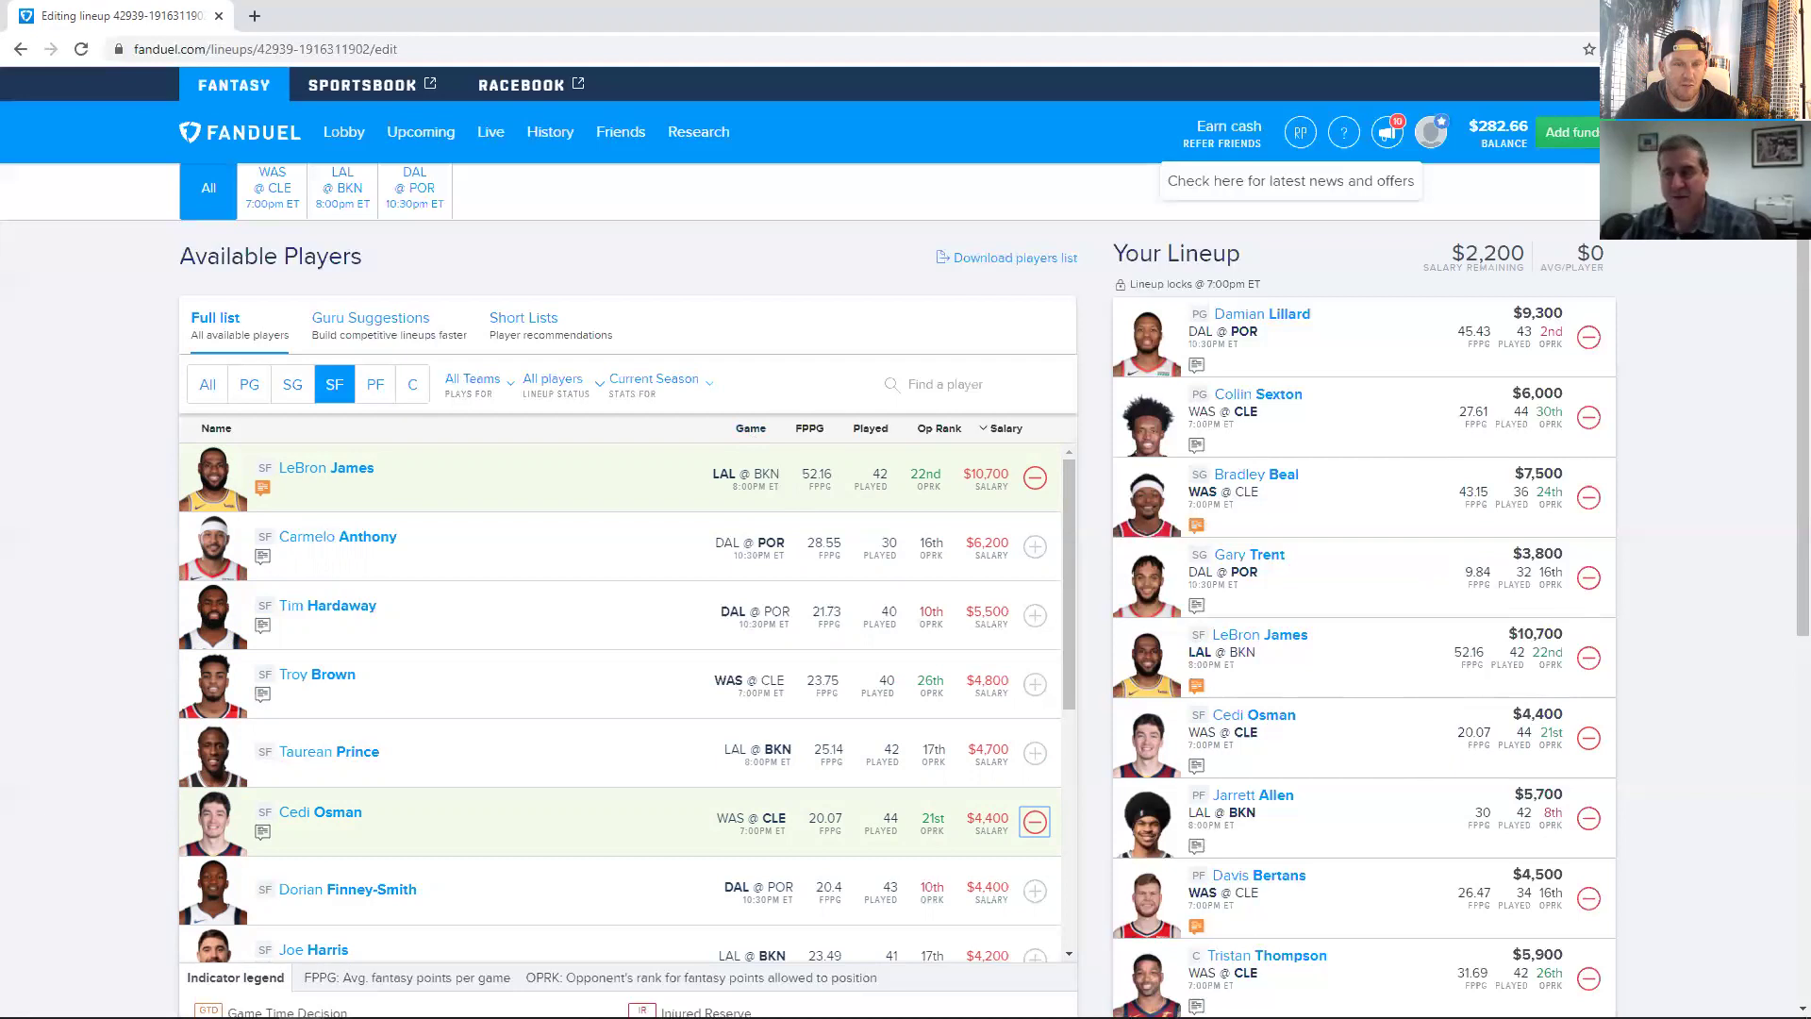
Step: Review the available power forwards and centers in the player list
left_click(396, 383)
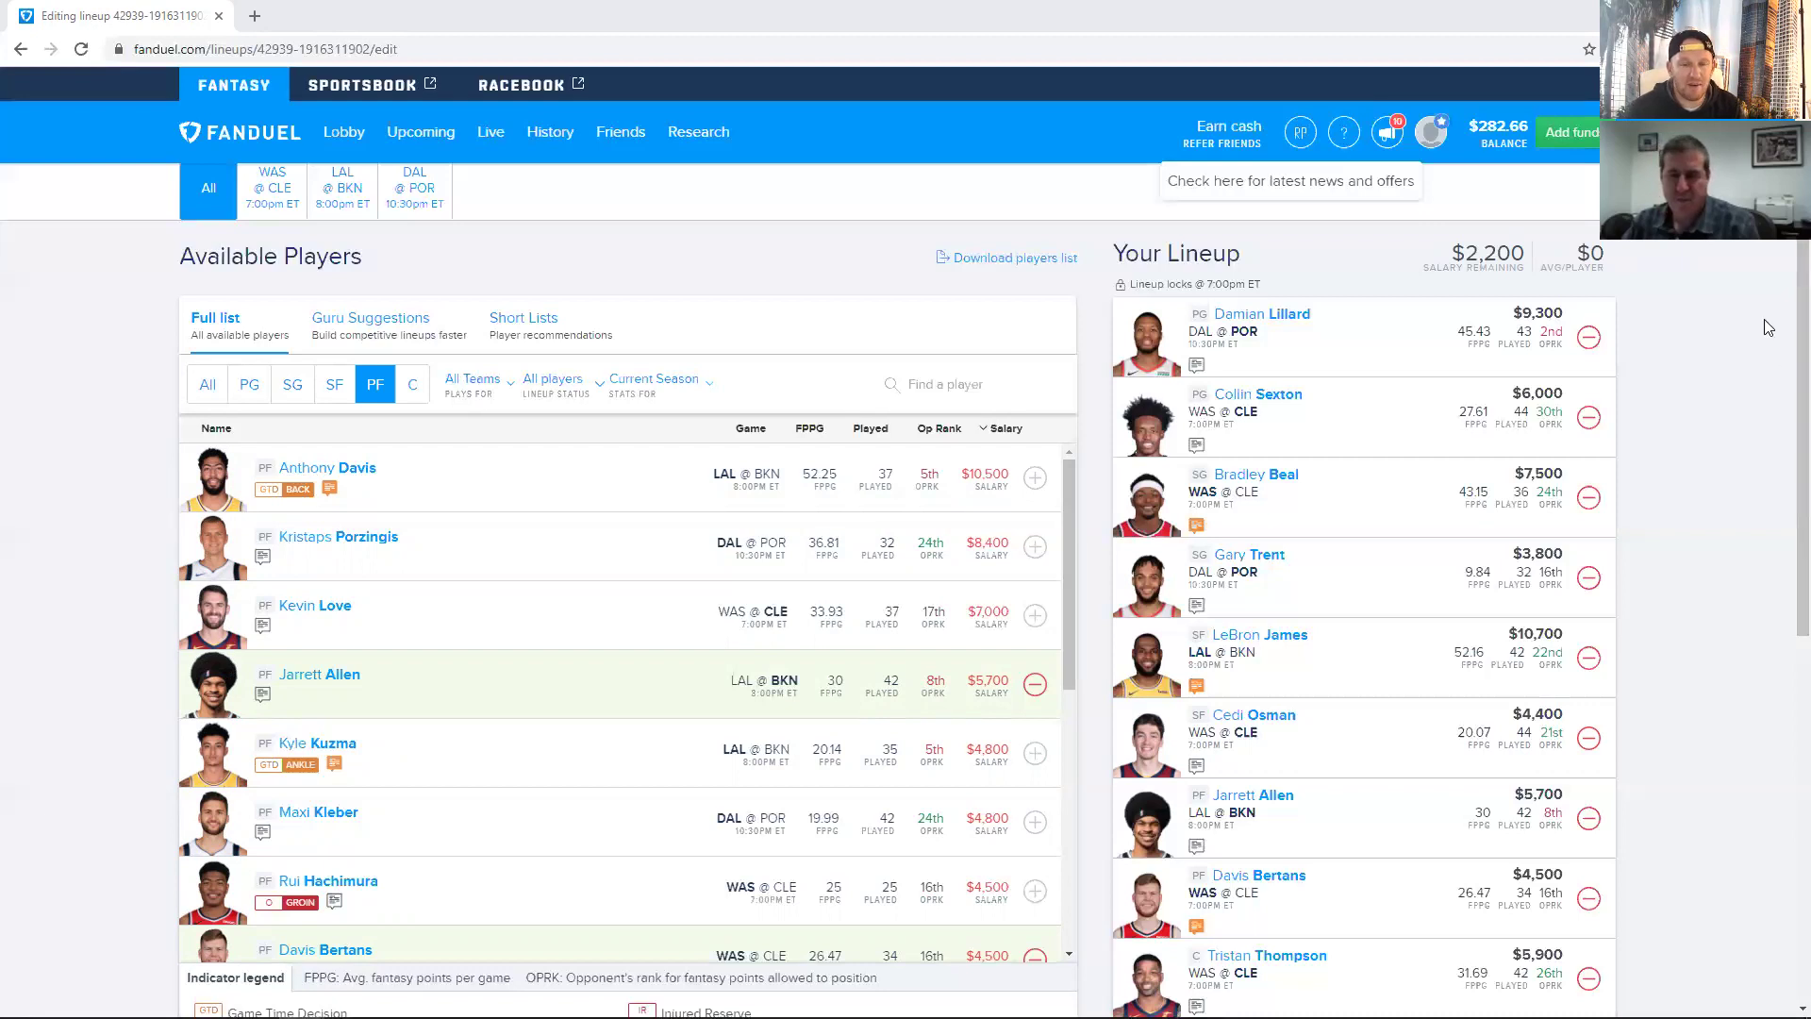
scroll(1786, 337, "down", 1)
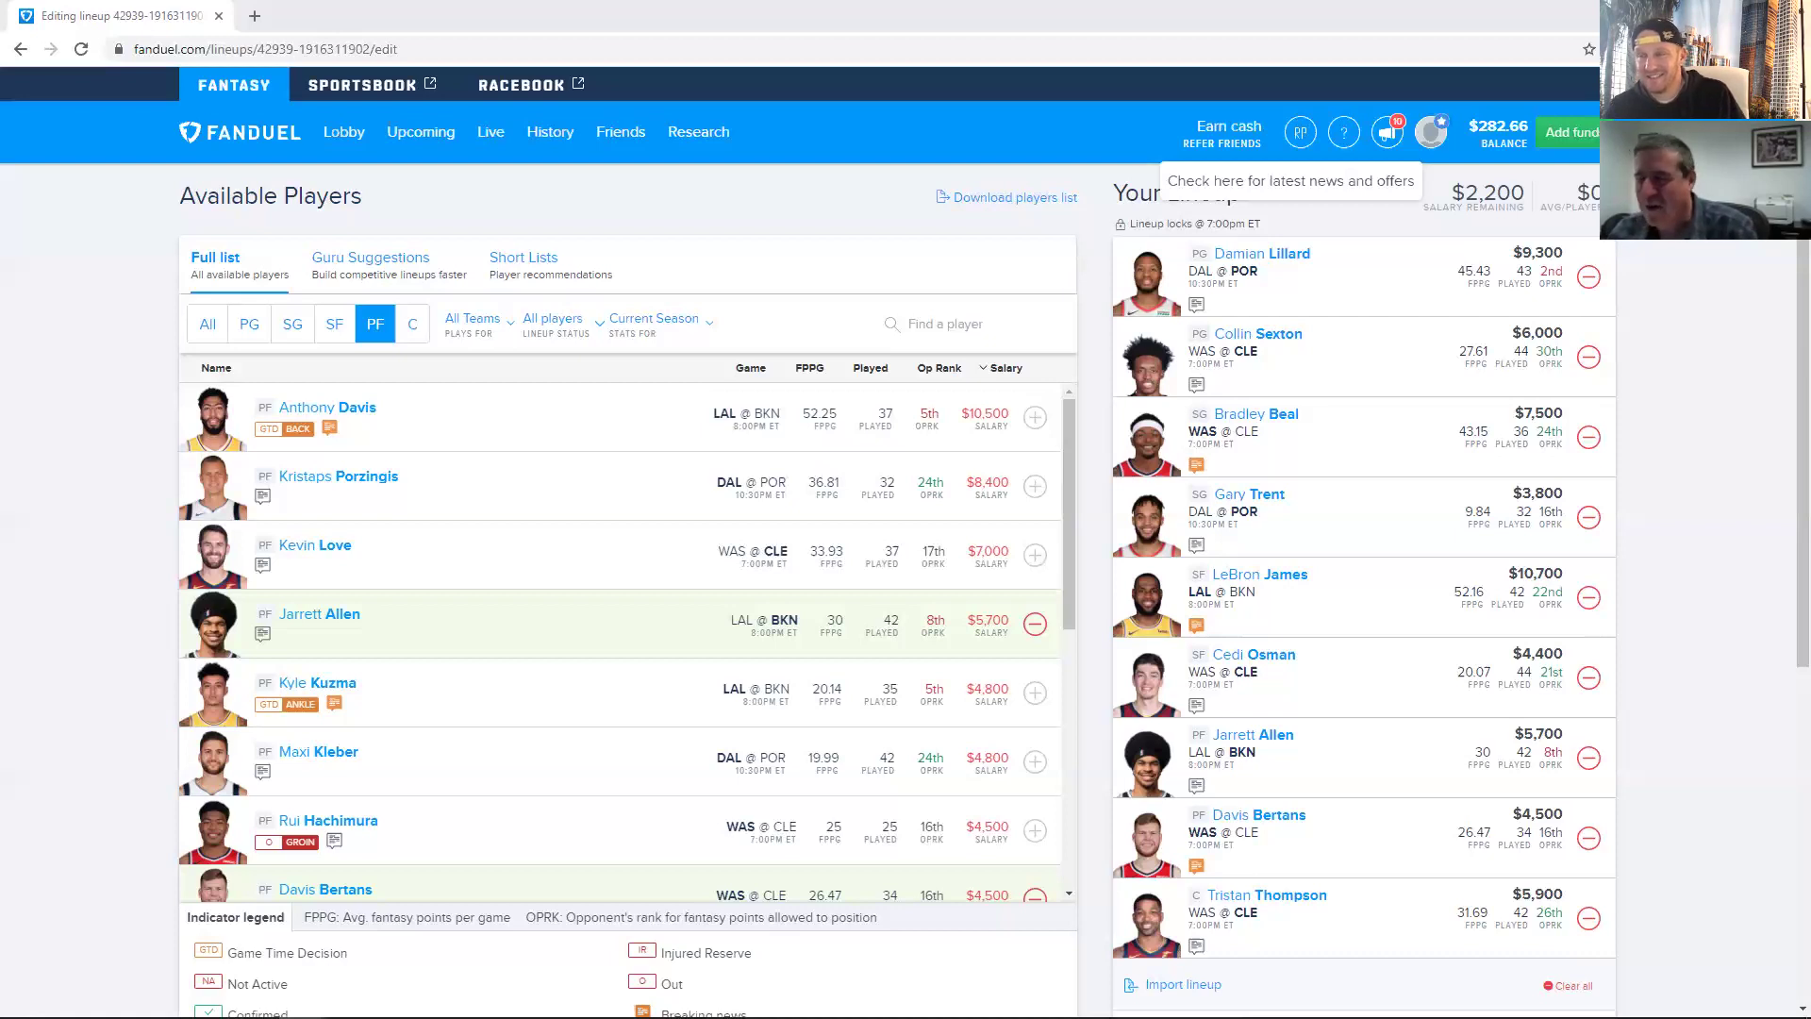
left_click(415, 325)
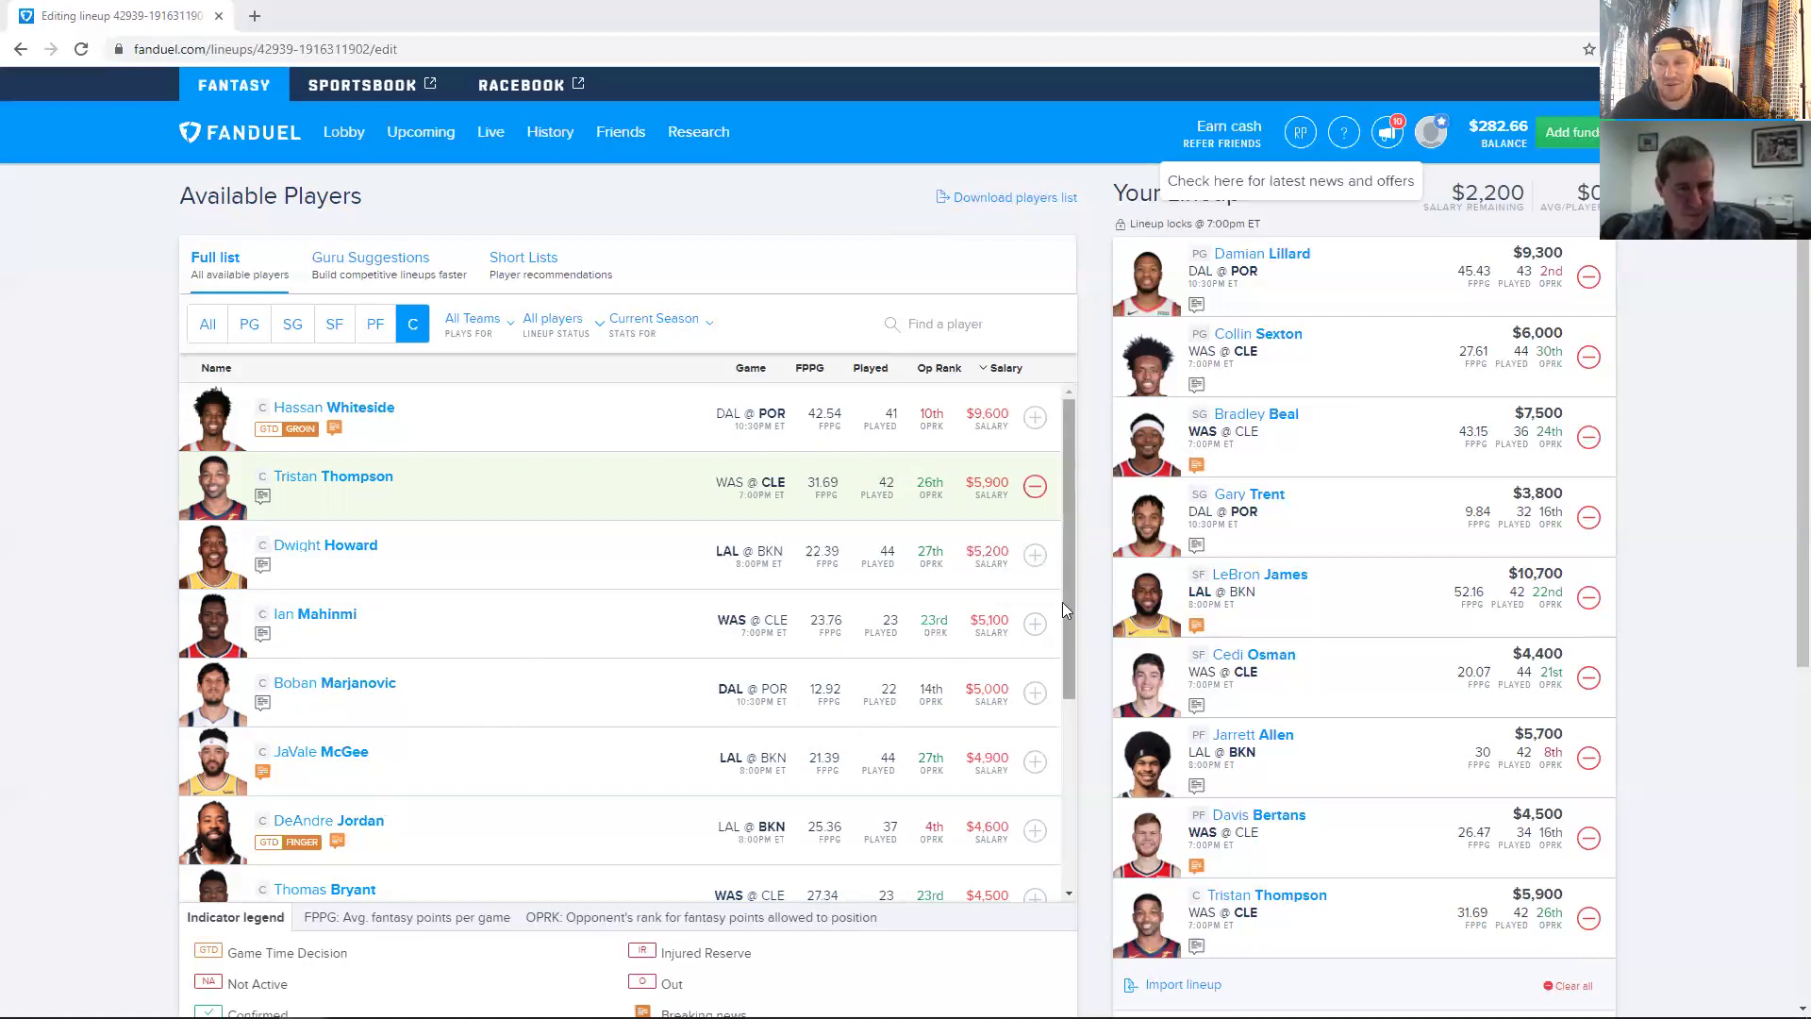
Step: Examine center Thomas Bryant's news analysis and game log in his player card, and close the card
scroll(661, 717, "down", 3)
left_click(347, 671)
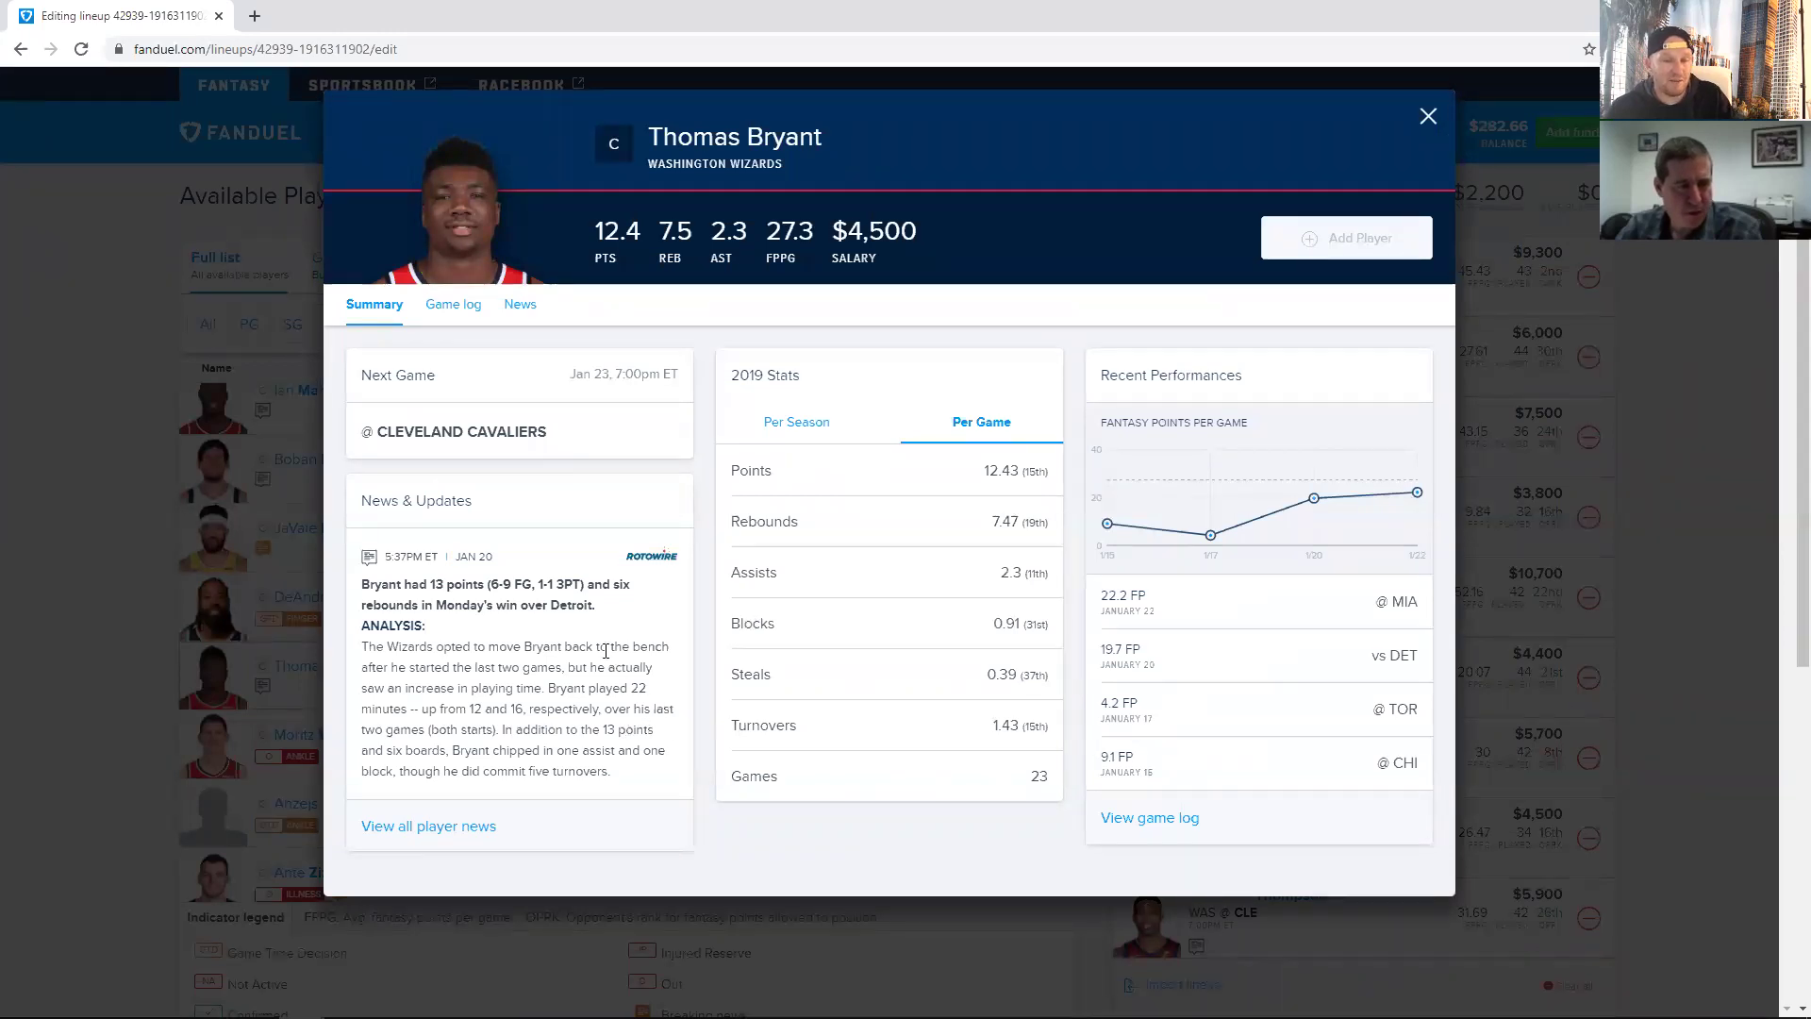
mouse_move(601, 649)
left_mouse_down()
mouse_move(609, 703)
mouse_move(604, 670)
left_mouse_up()
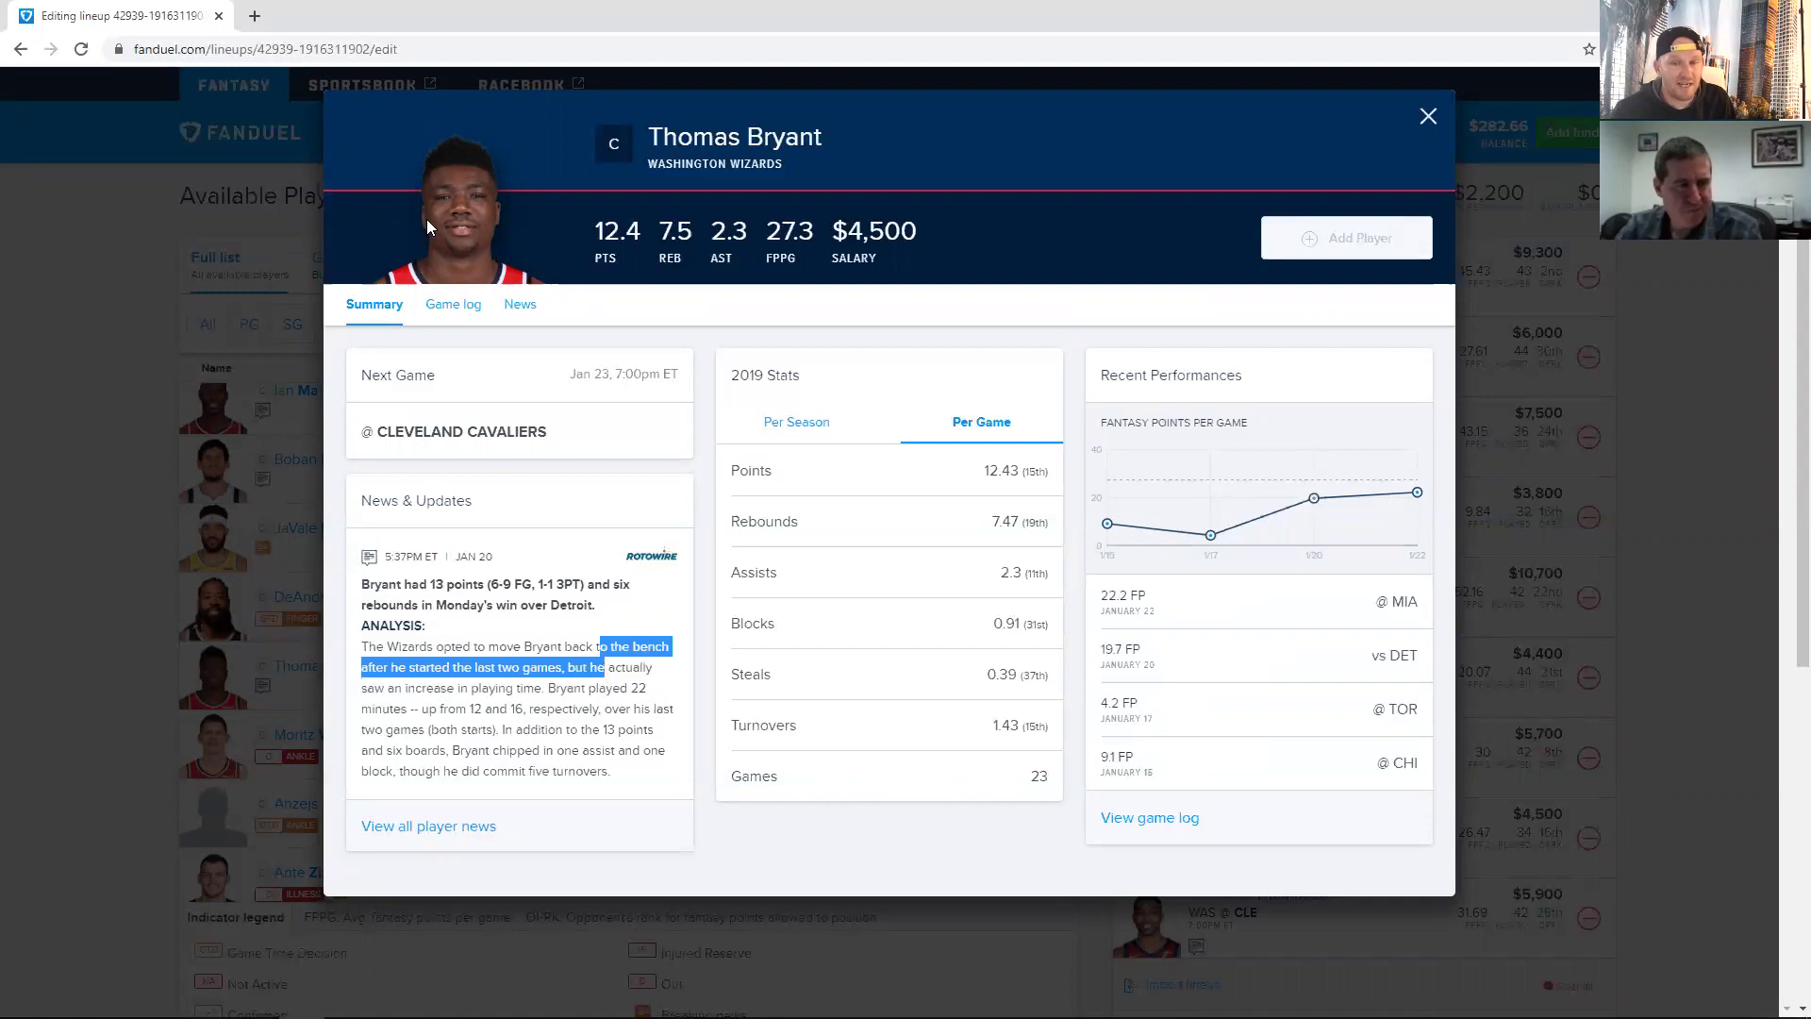
left_click(448, 300)
left_click(449, 302)
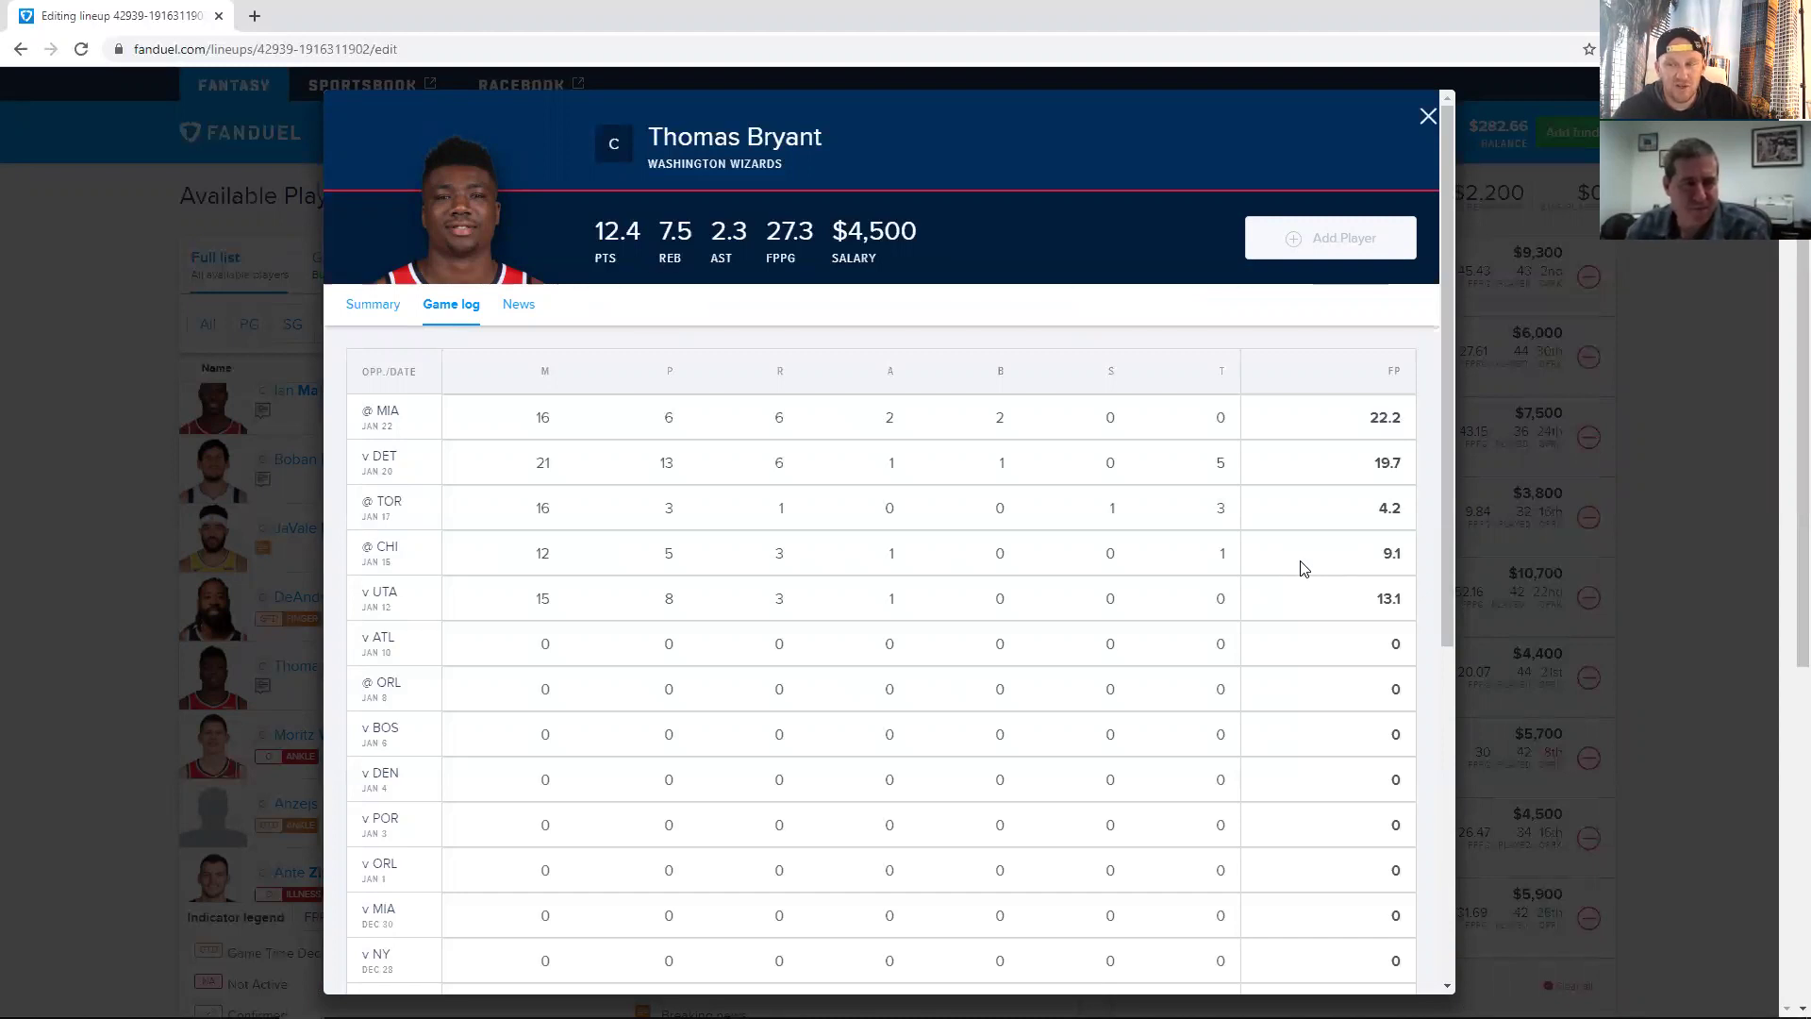
left_click(1429, 119)
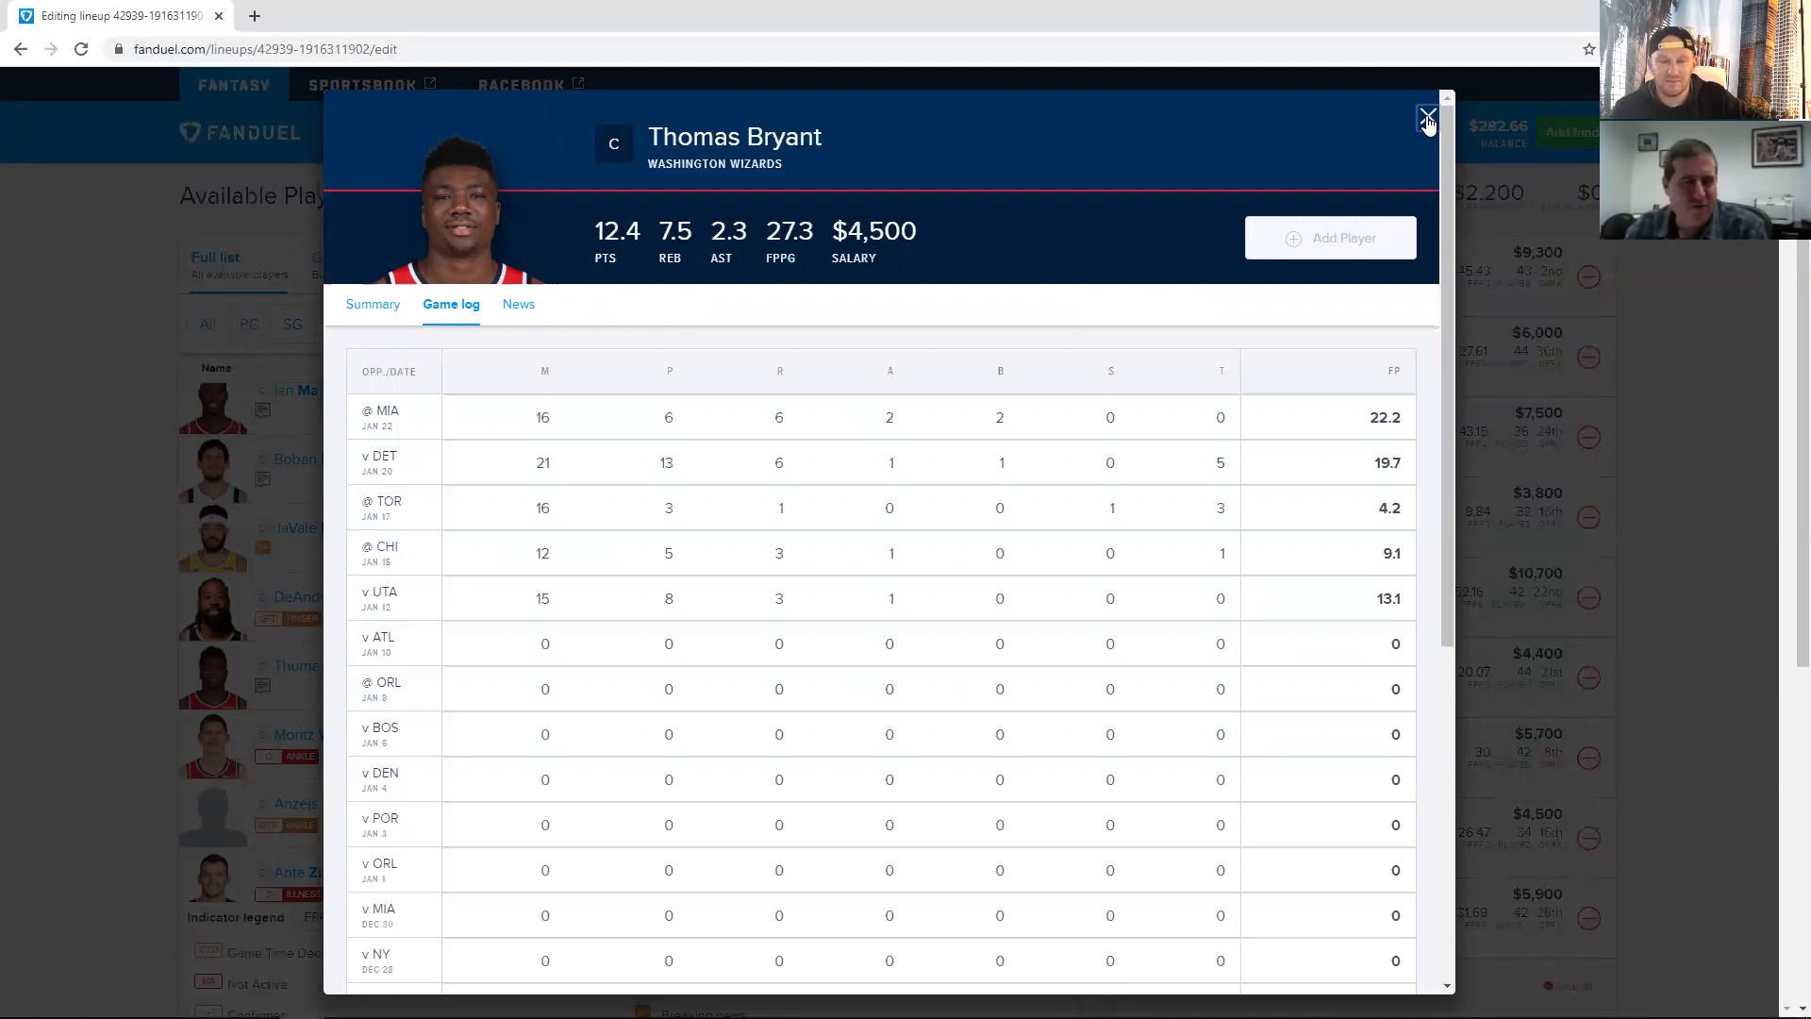
left_click(1428, 121)
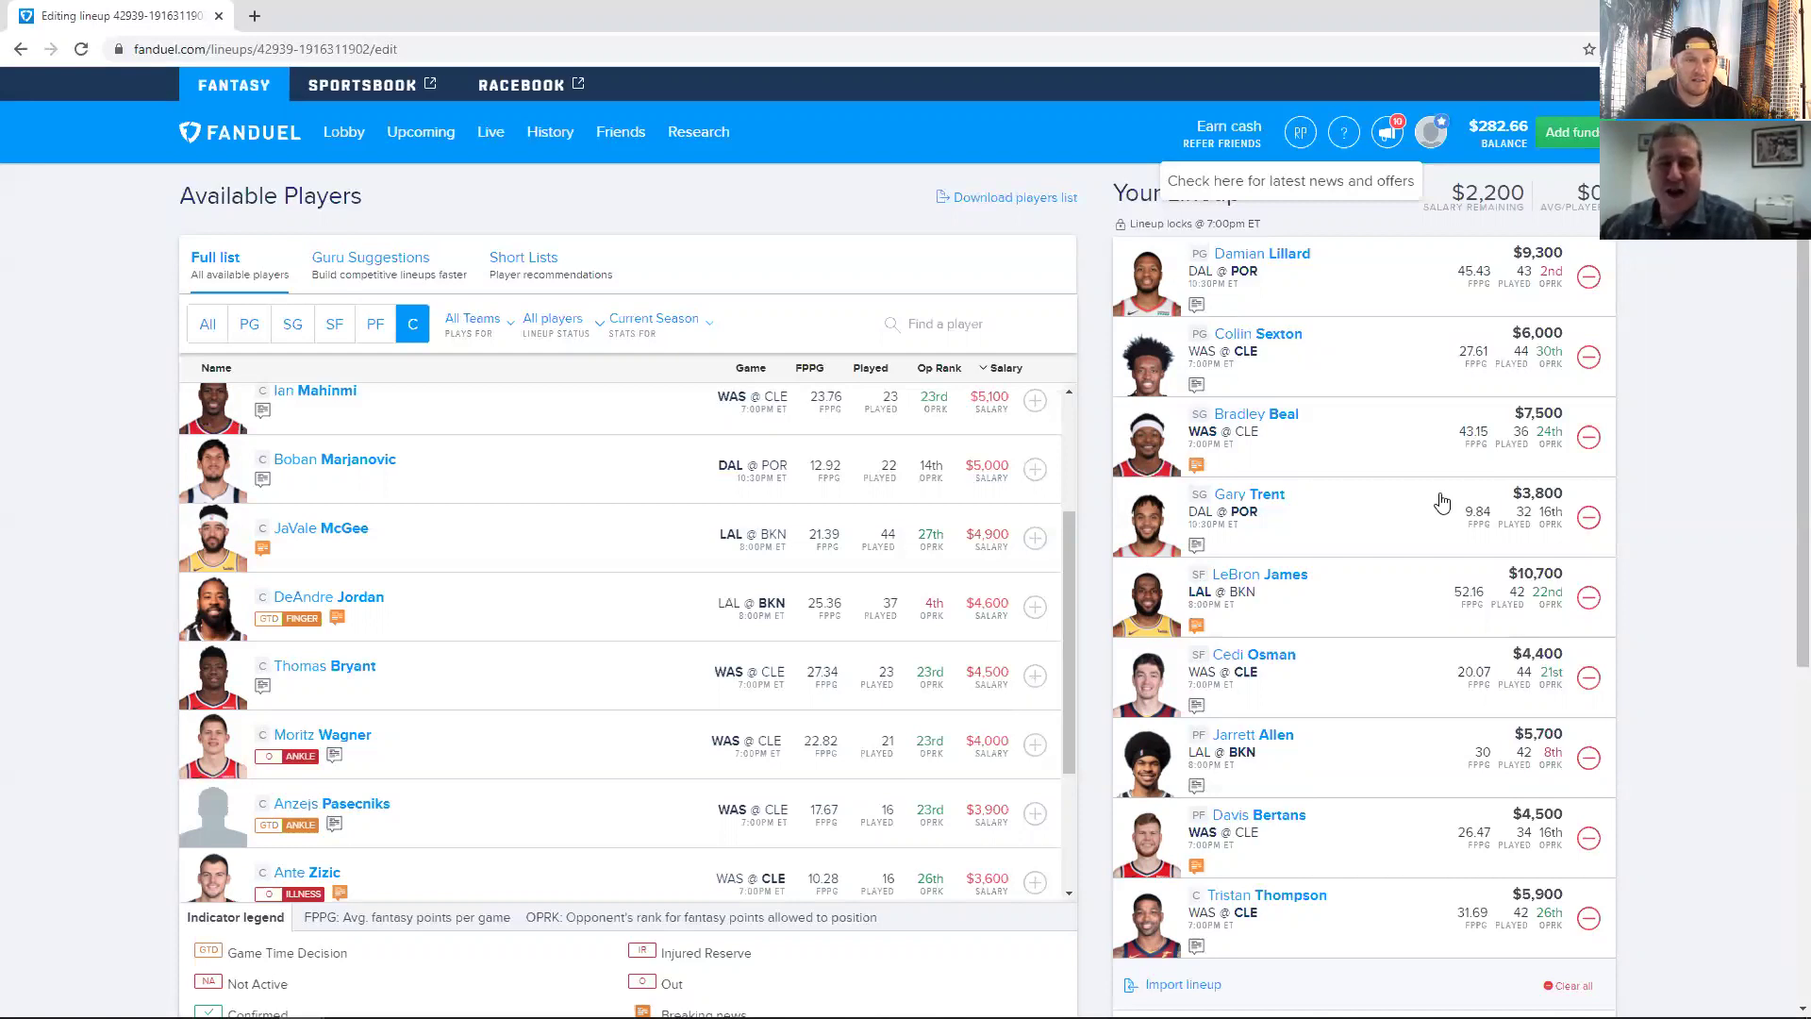
Step: Replace point guard Collin Sexton with Luka Doncic, finding him with the player search "luk"
left_click(1589, 357)
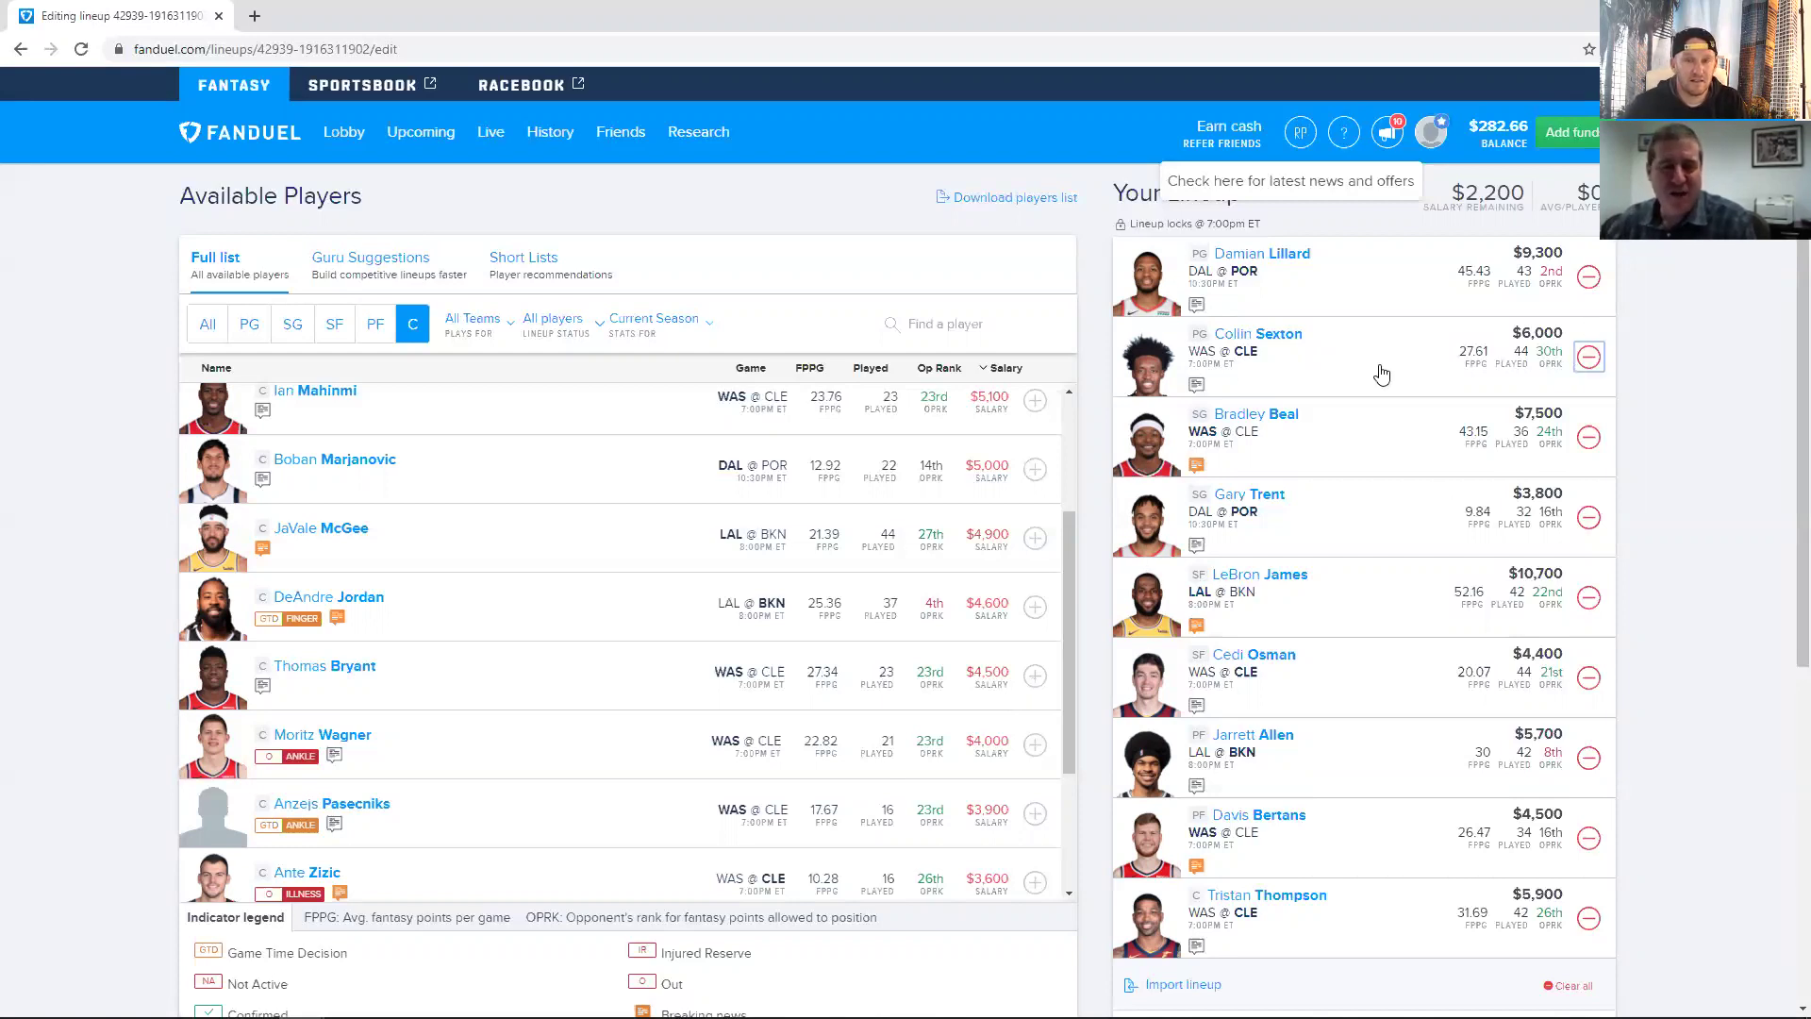
left_click(945, 322)
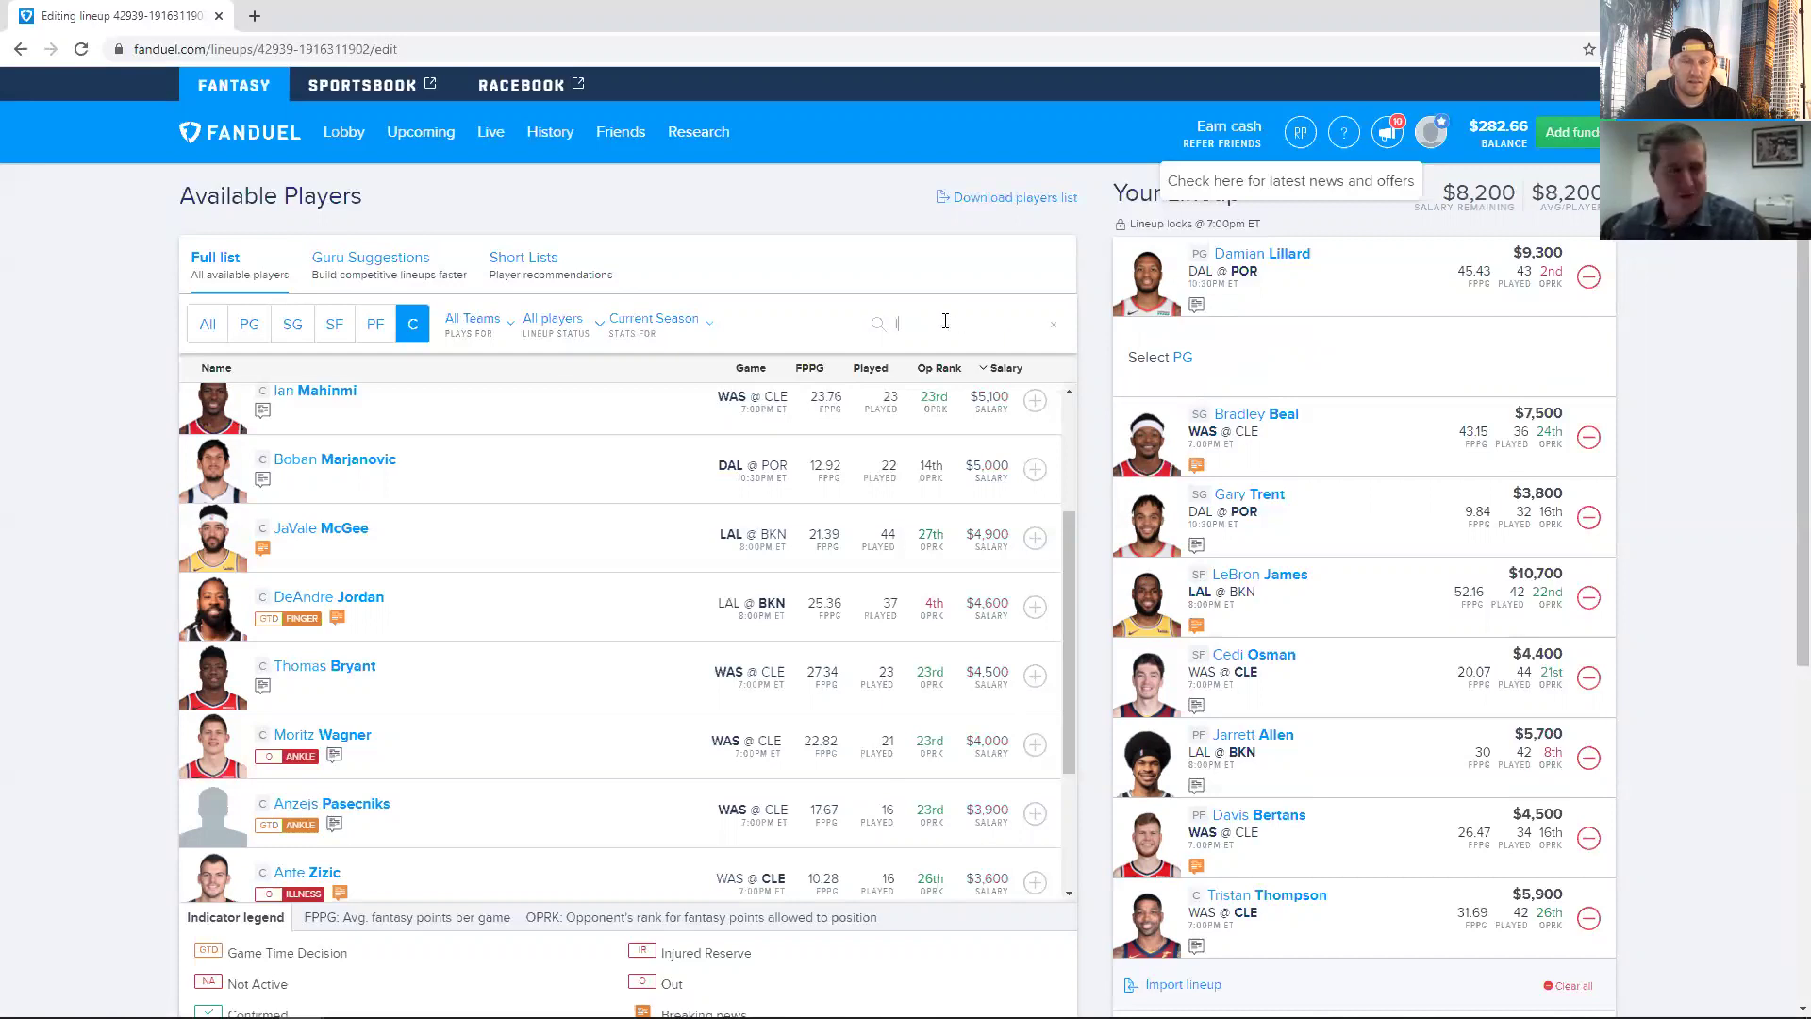
type("luk")
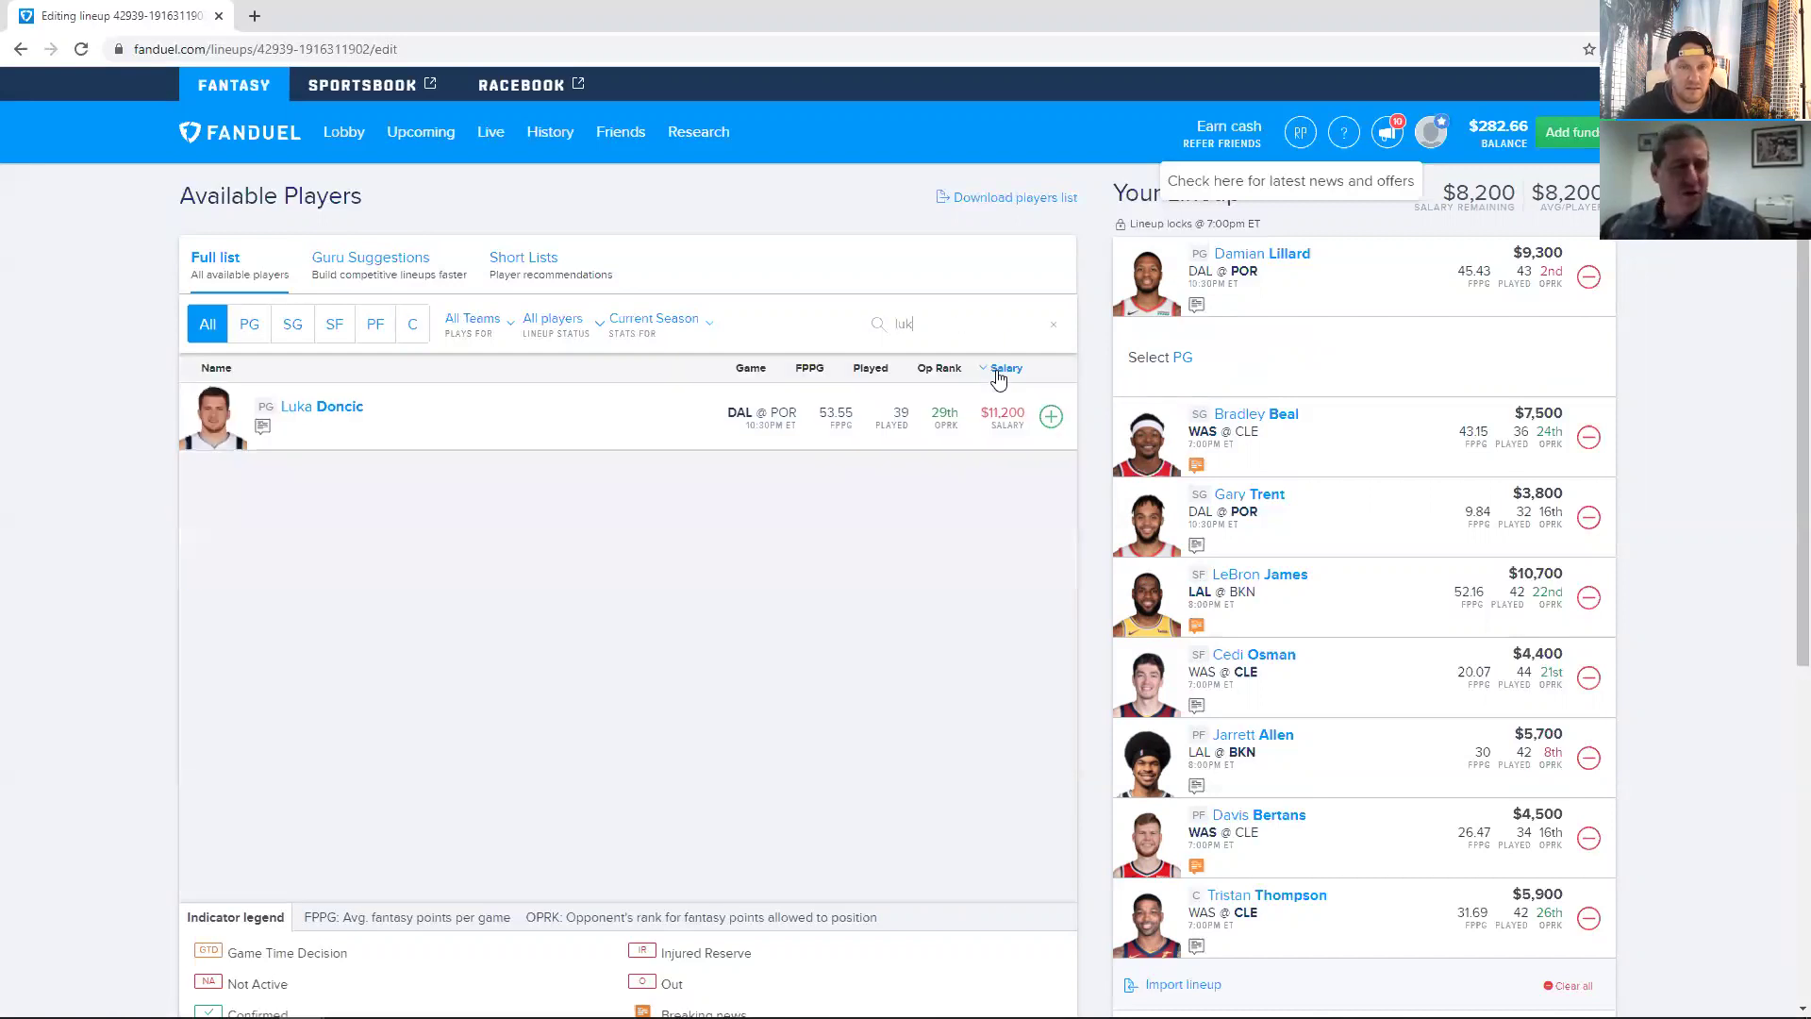
left_click(1050, 418)
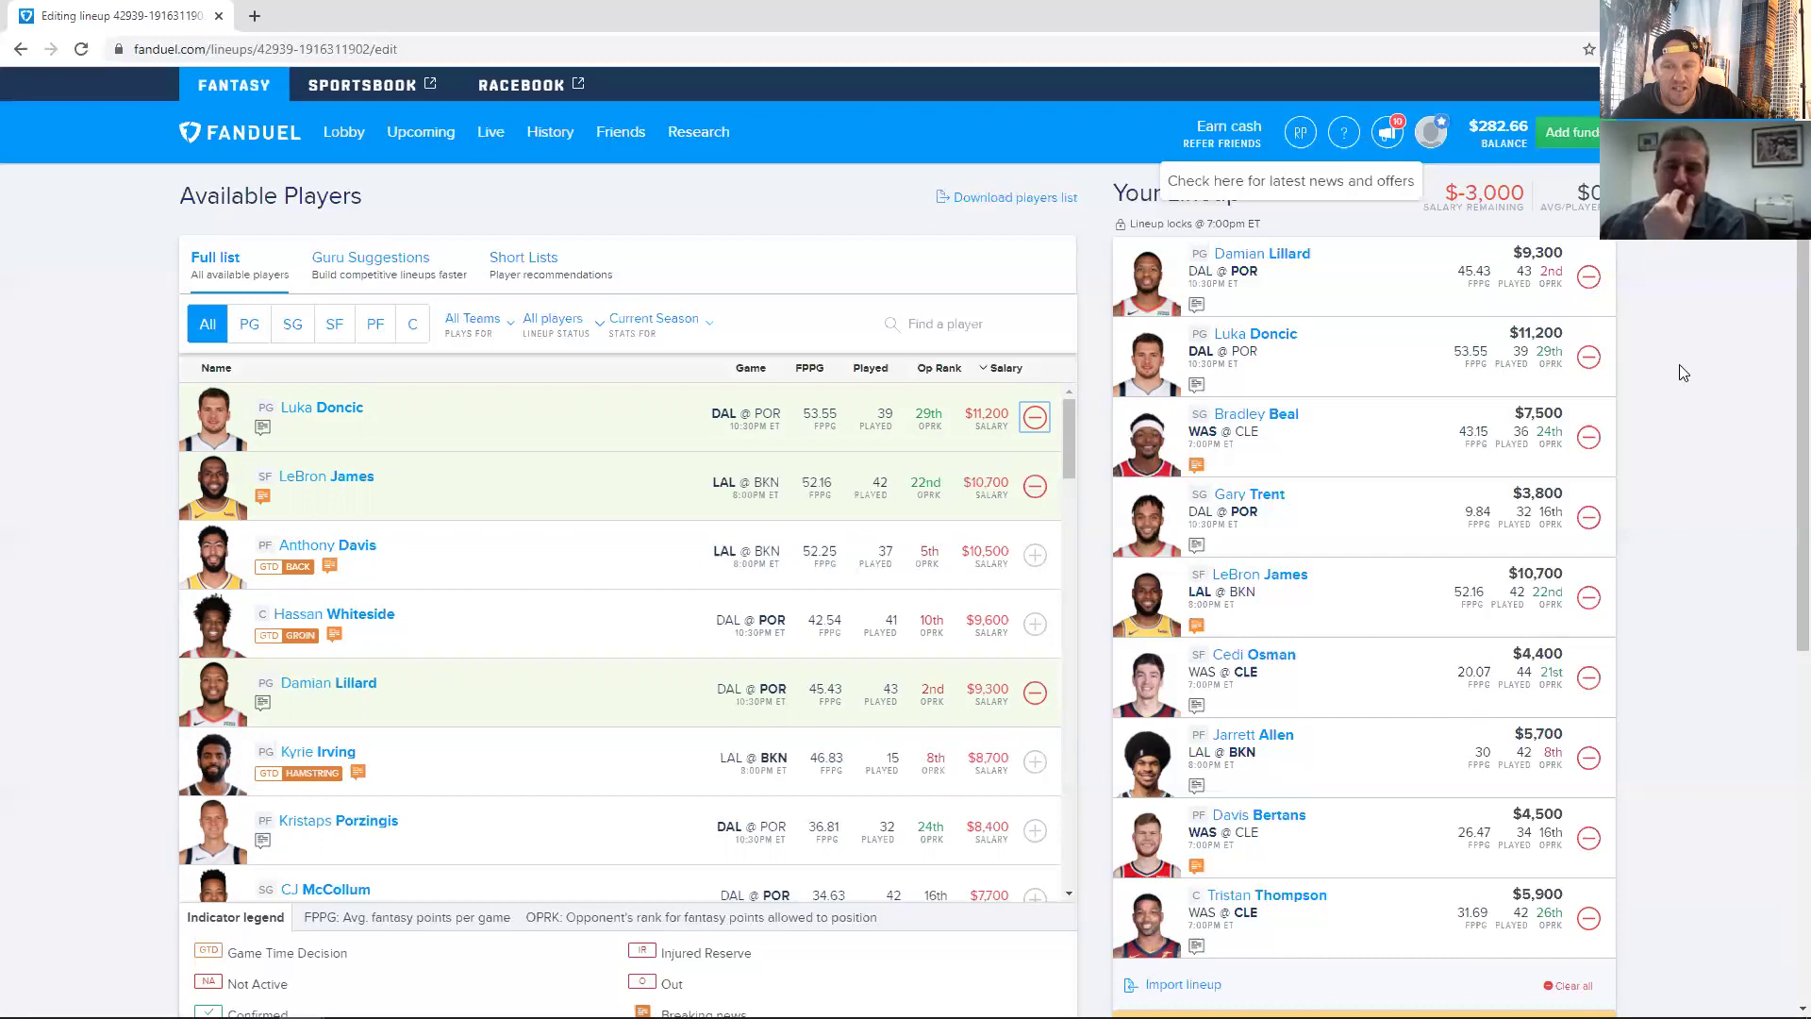
Step: Replace shooting guard Bradley Beal with Jordan McRae and dismiss the pop-up mail notification
left_click(1588, 439)
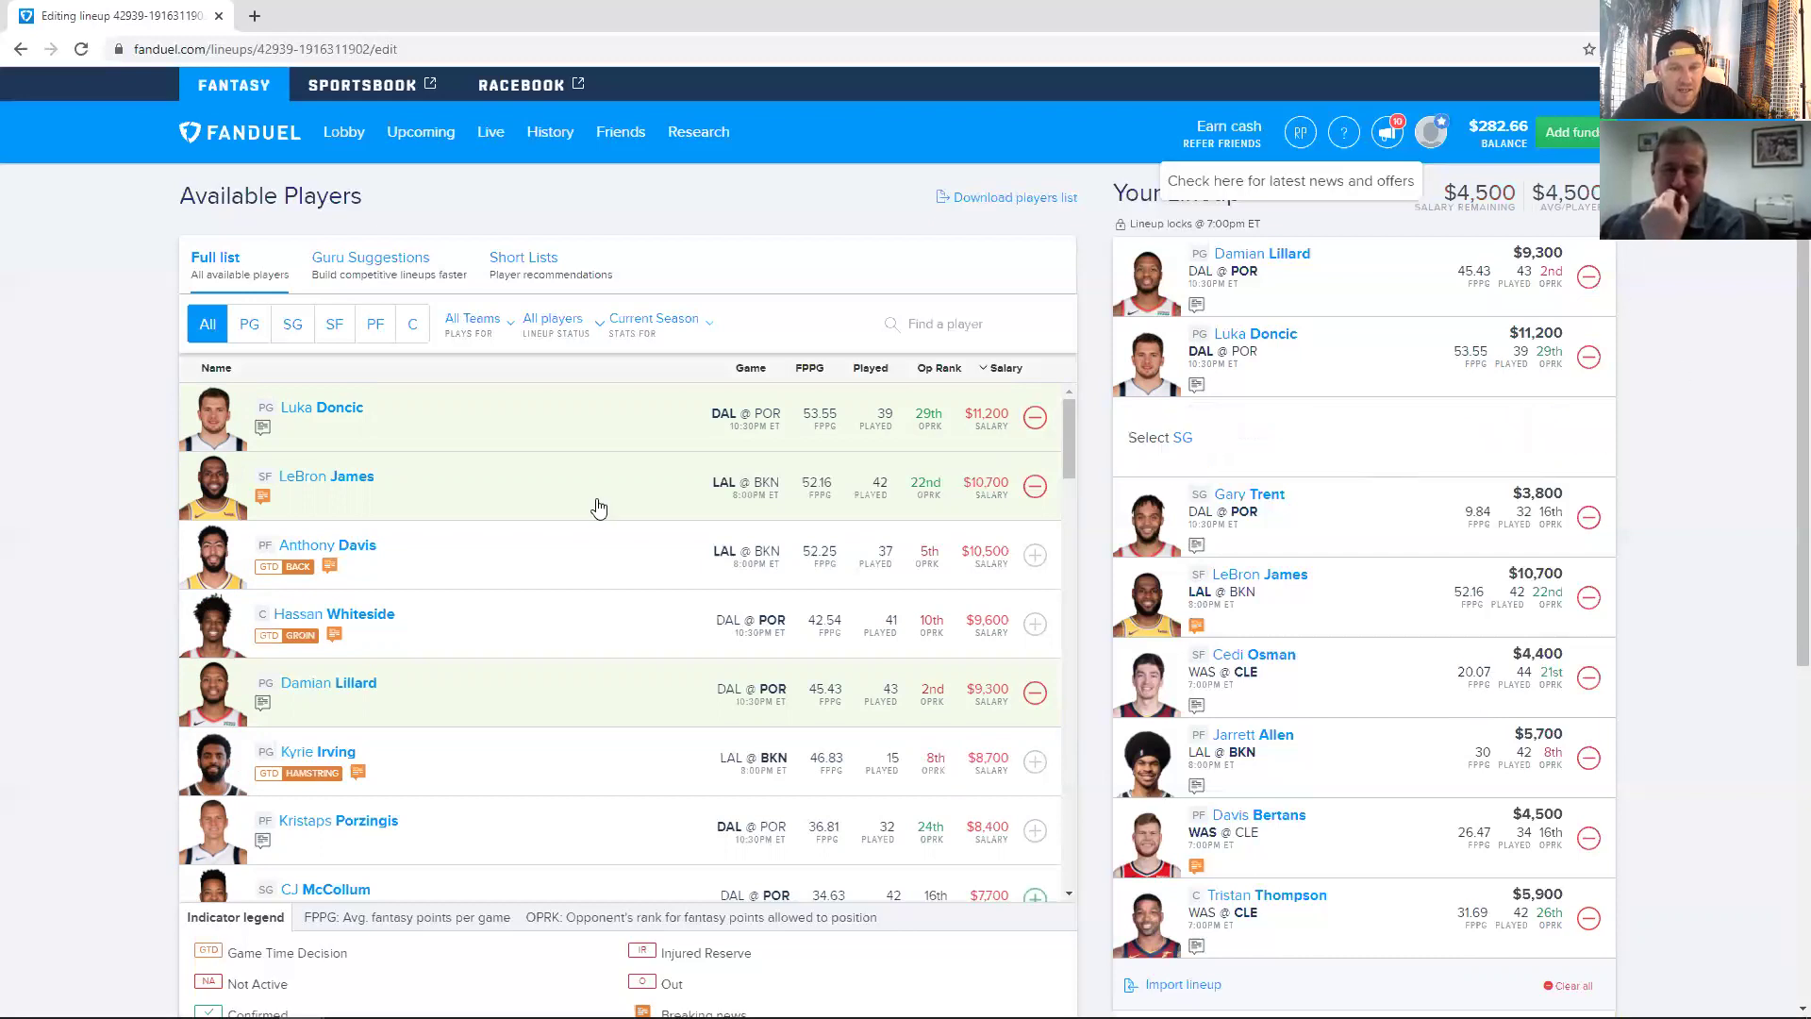
left_click(295, 328)
left_click(1034, 627)
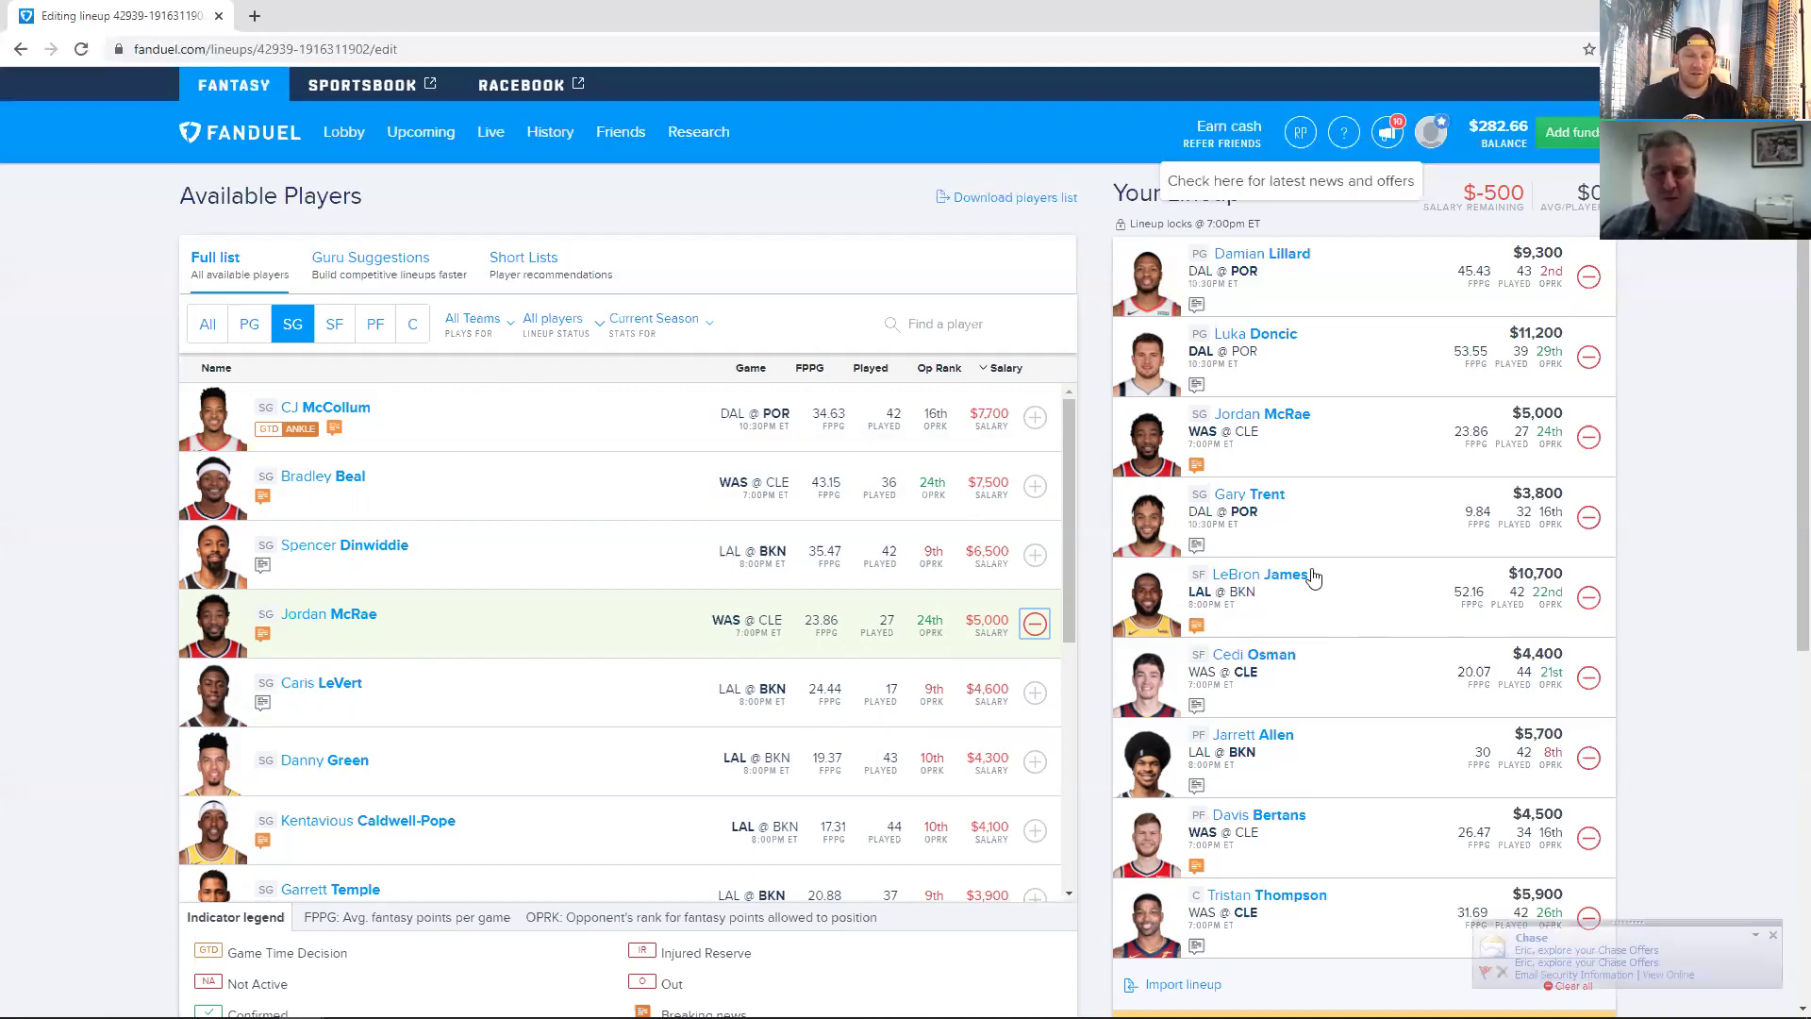
left_click(1774, 935)
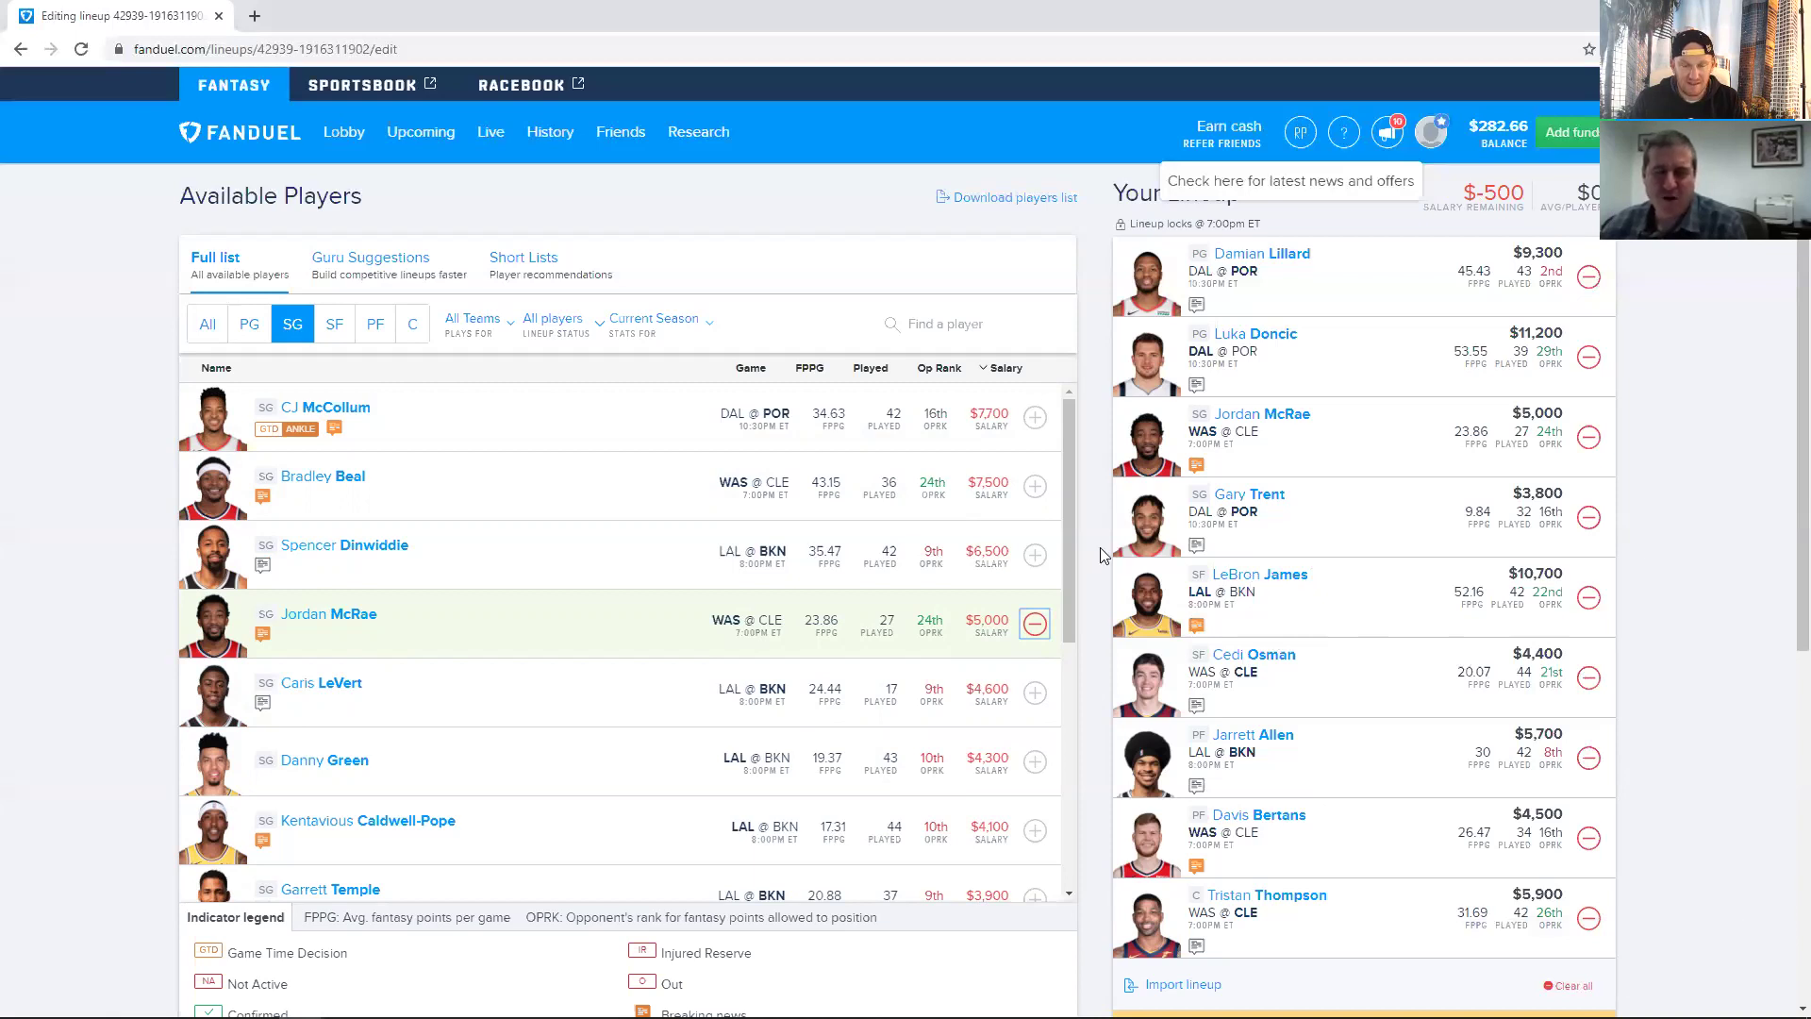
Step: Replace point guard Damian Lillard with Kyrie Irving and save the lineup for its one entry
left_click(1589, 277)
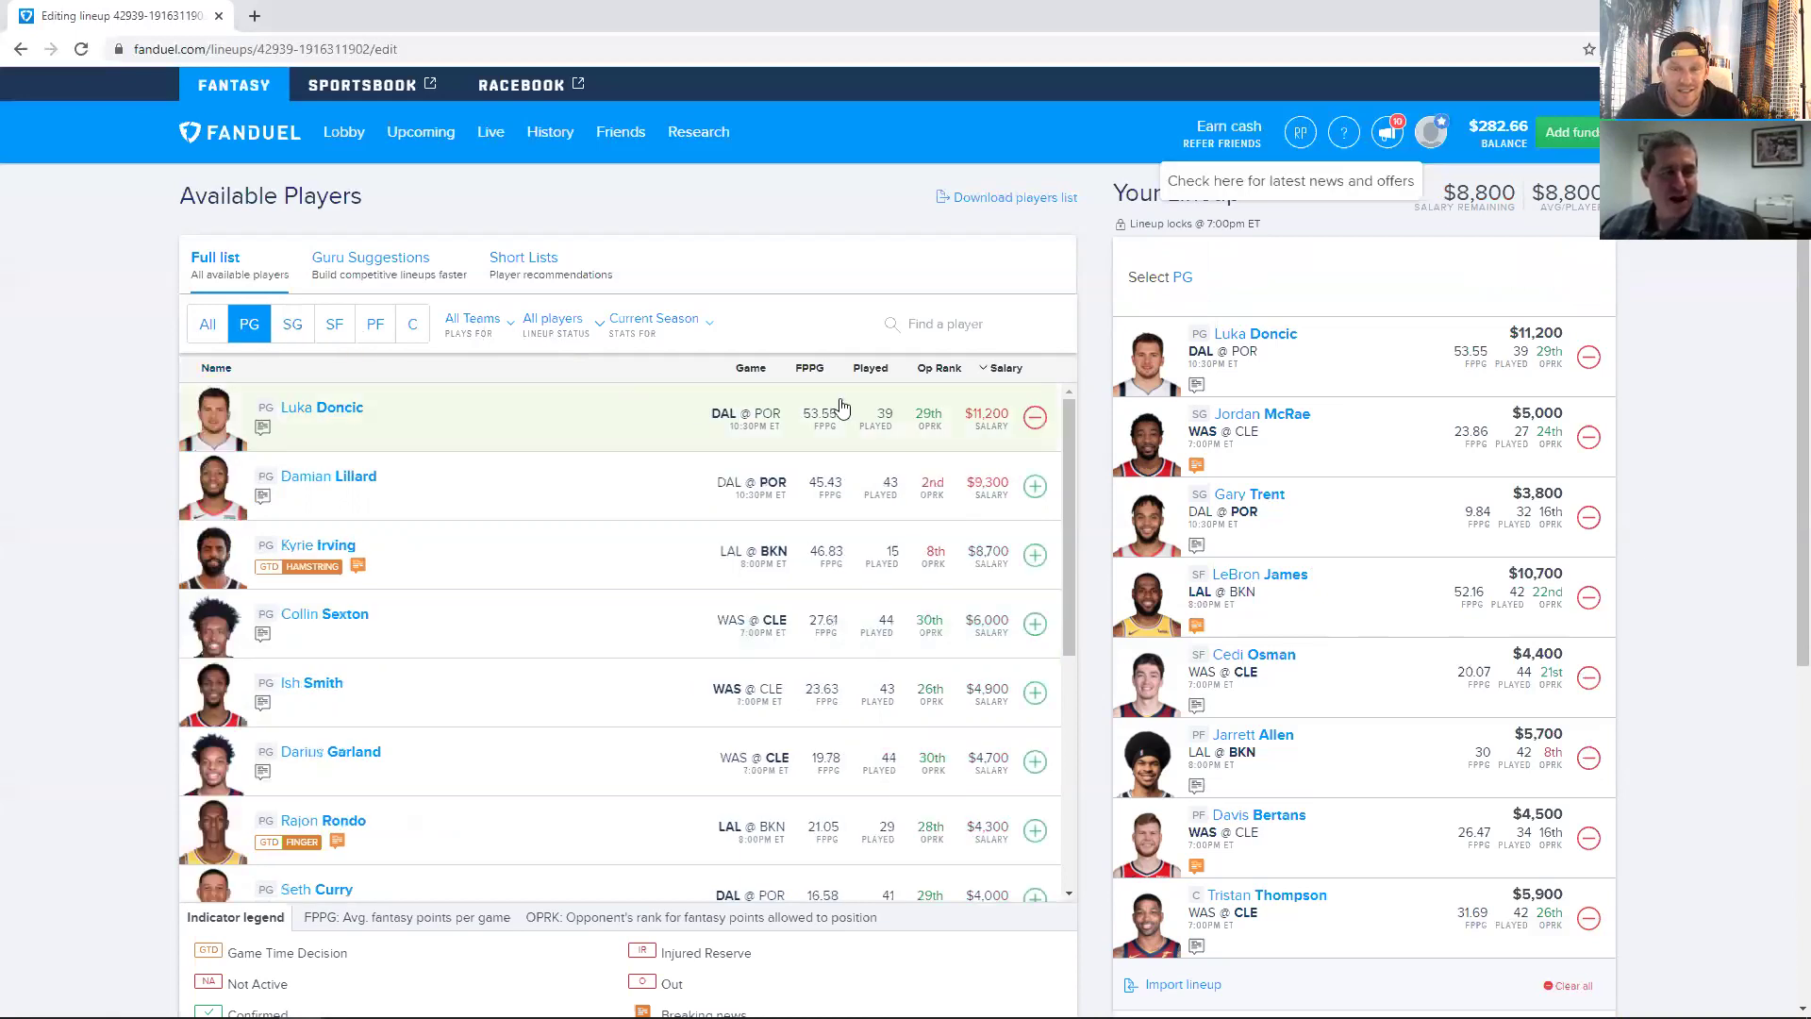
left_click(1035, 555)
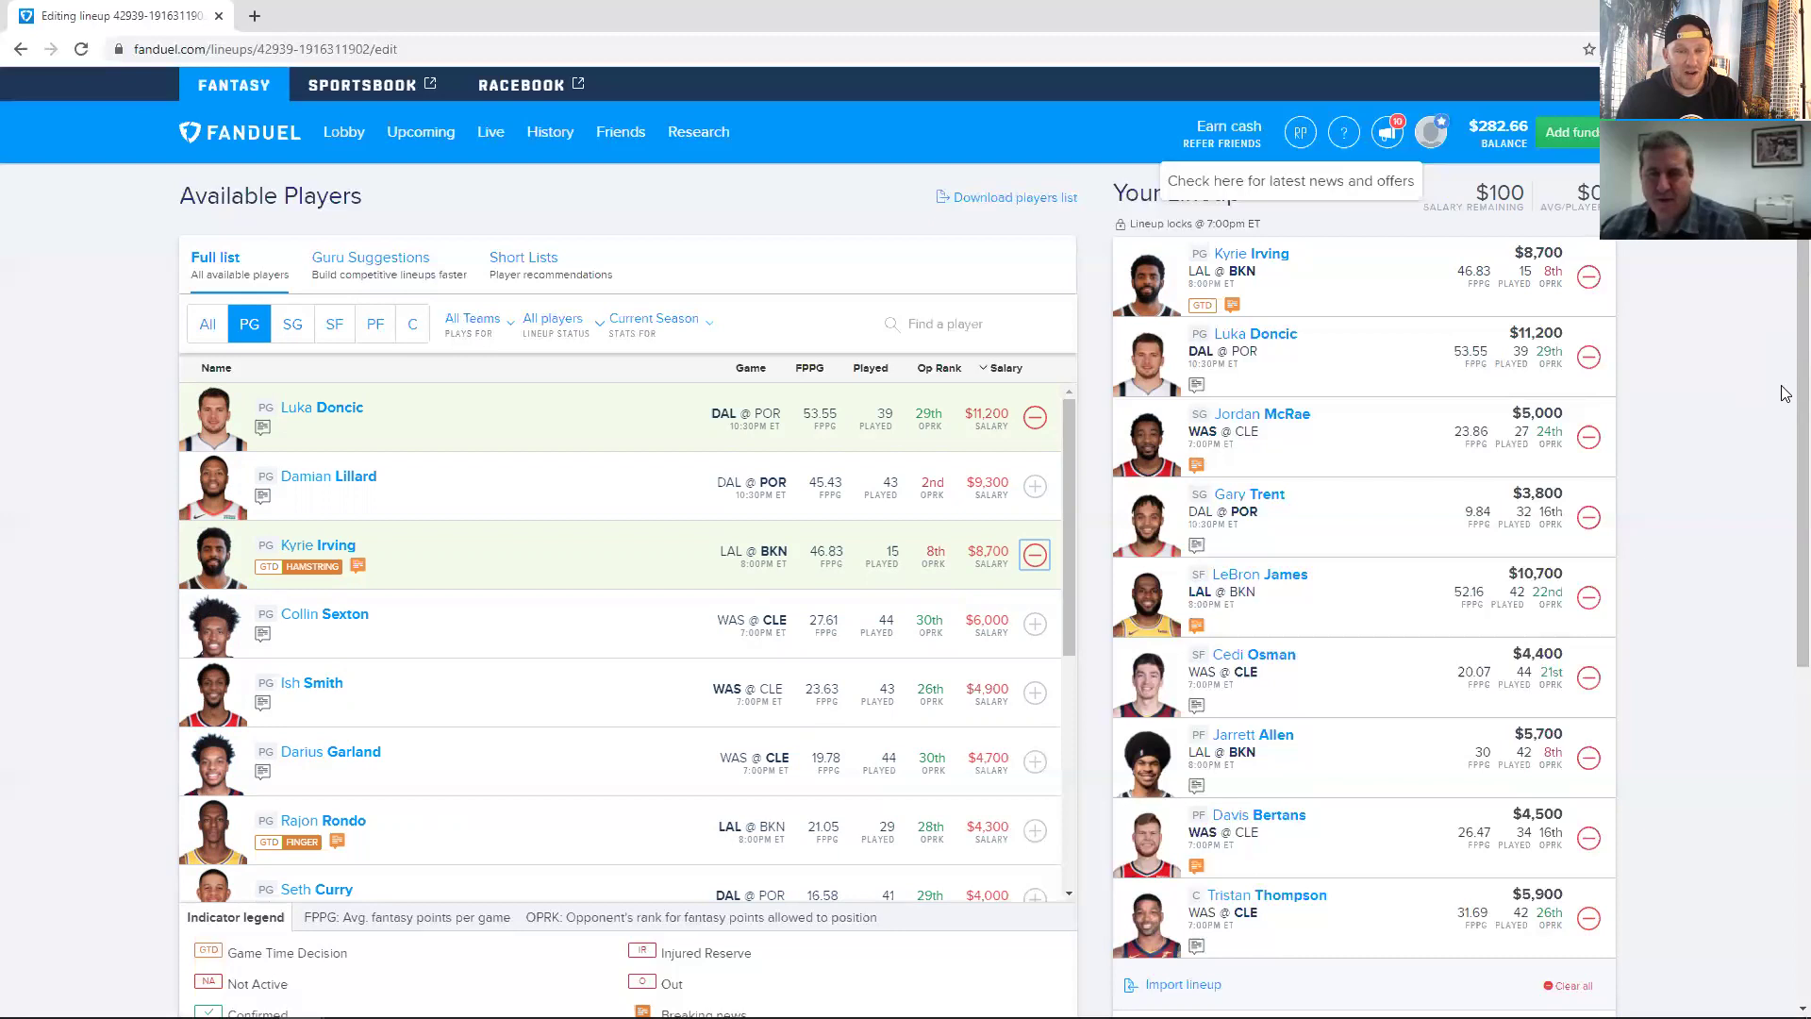
scroll(1785, 407, "down", 1)
scroll(1783, 505, "down", 2)
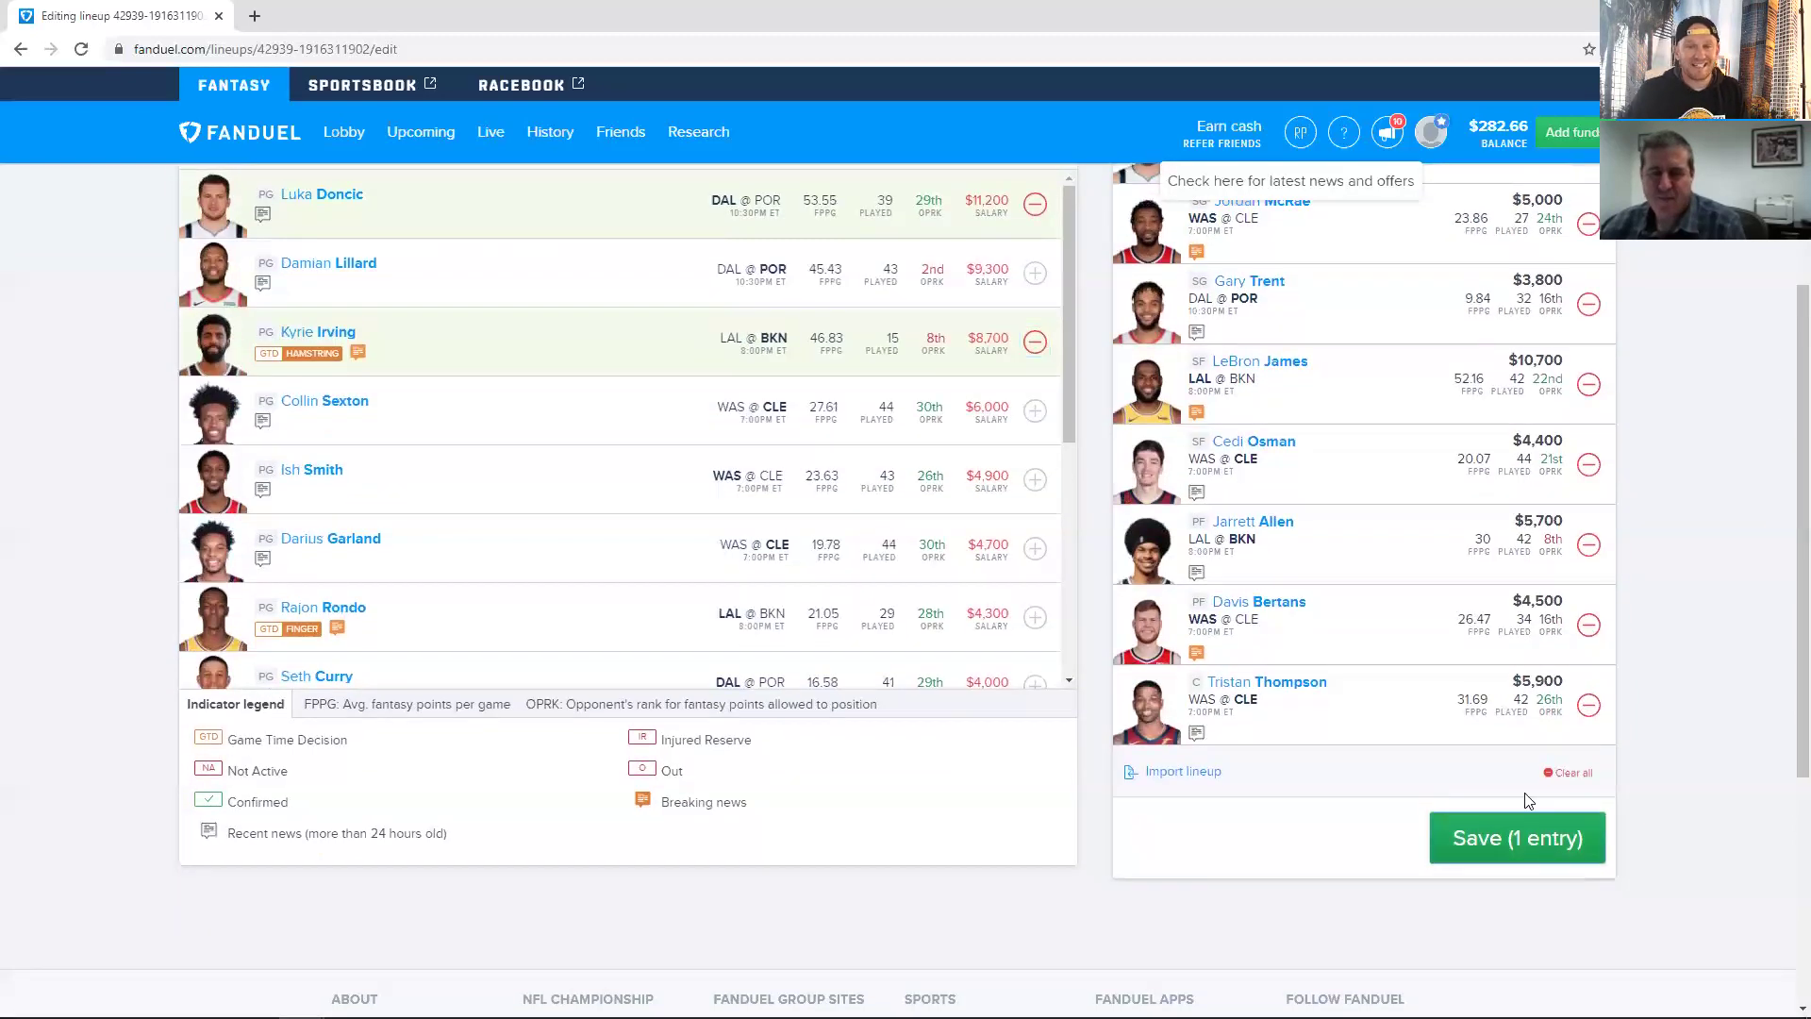
left_click(1553, 837)
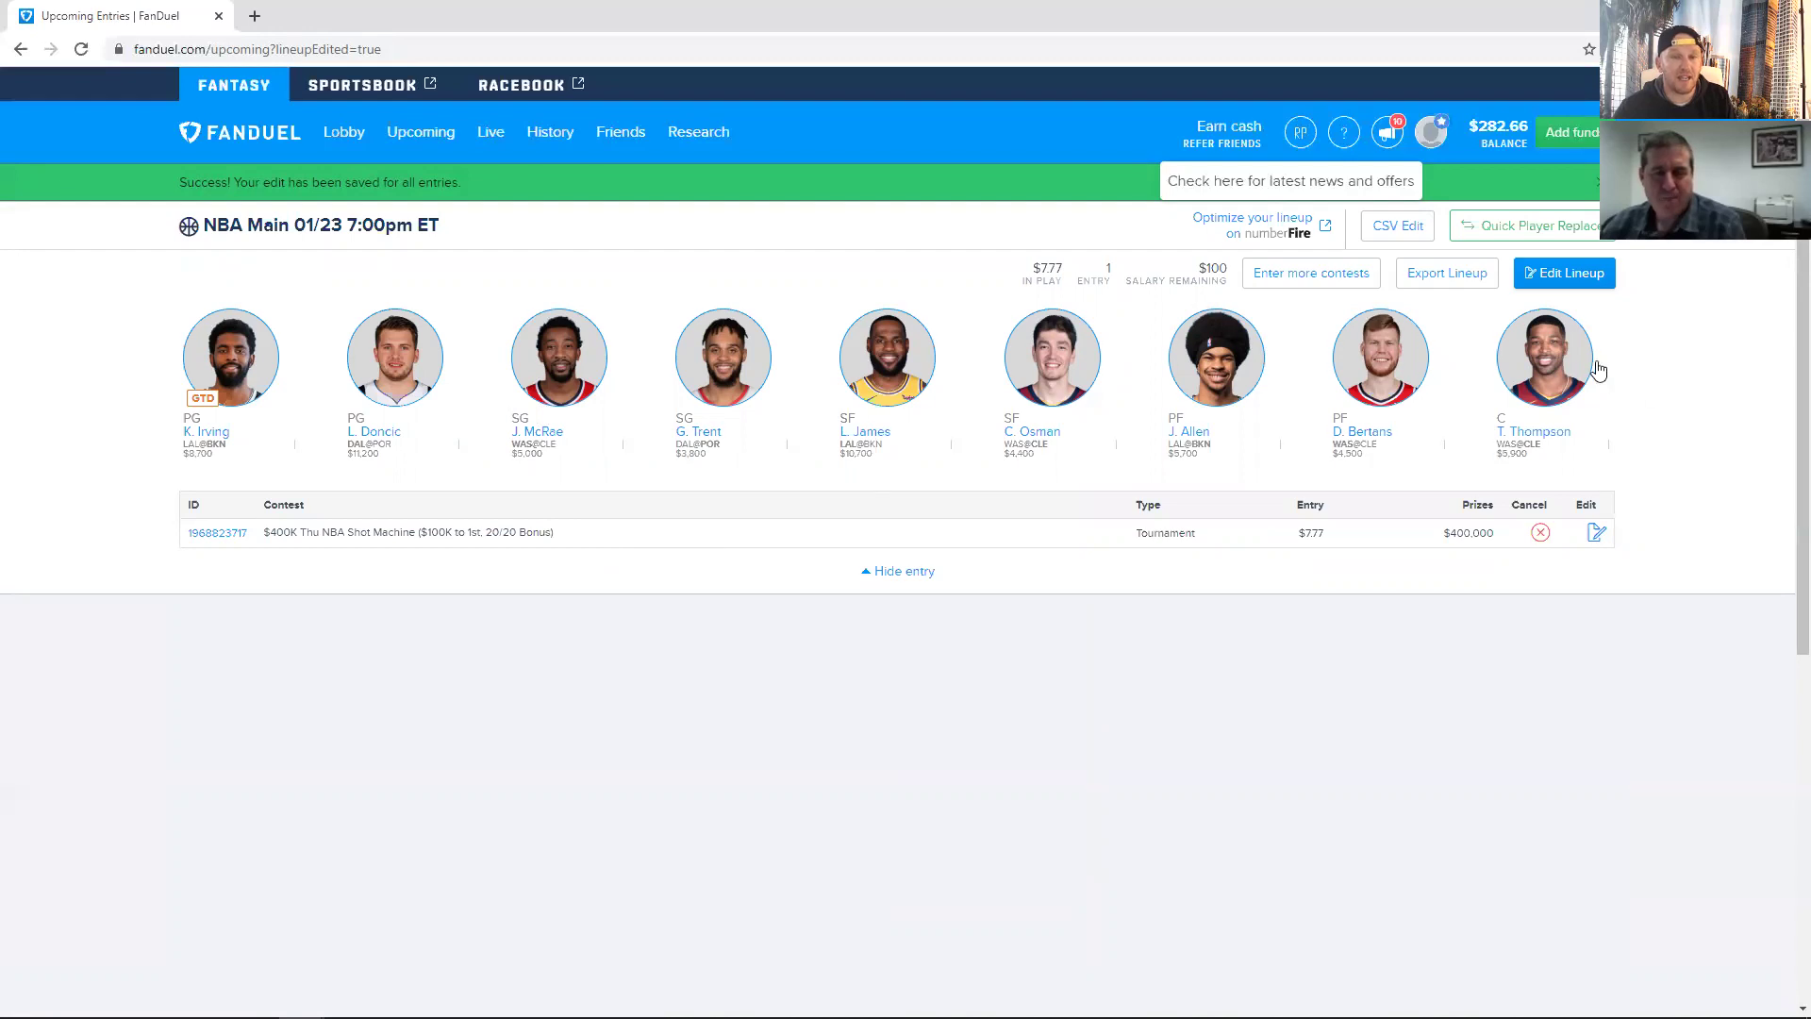
Step: Reopen the saved $400K Thu NBA Shot Machine entry for editing to show its full lineup
left_click(1597, 532)
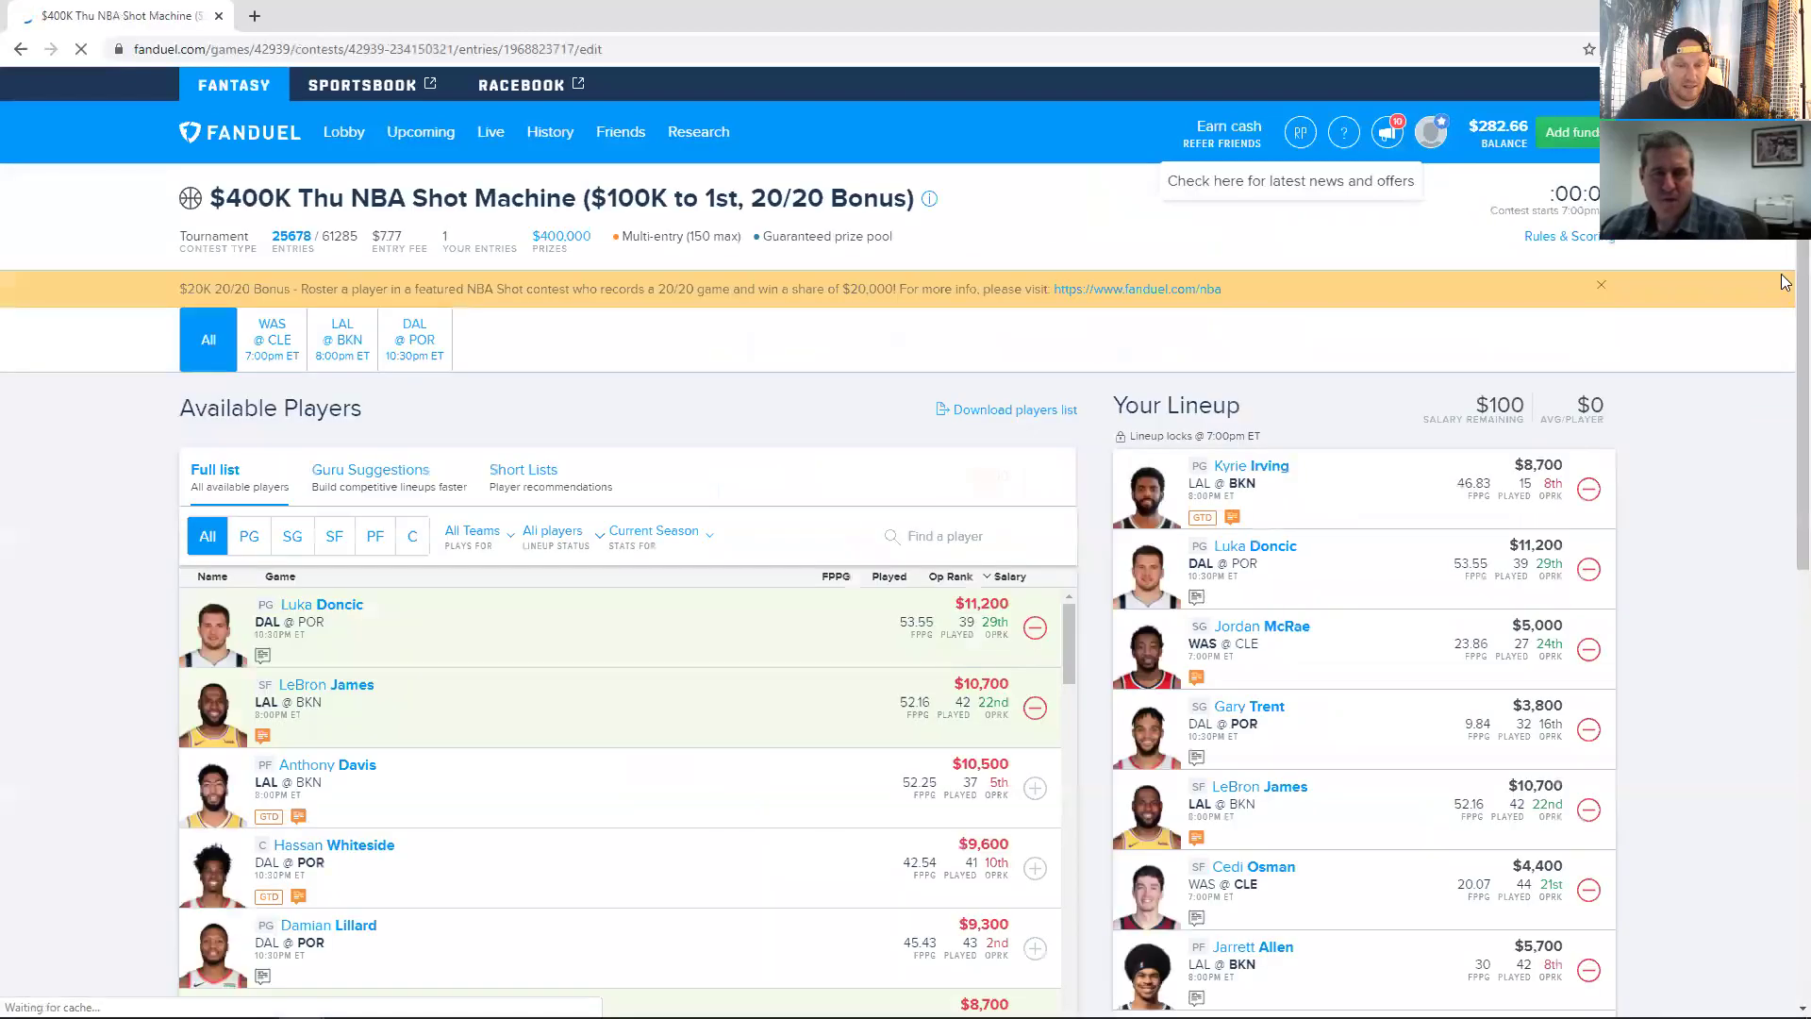
scroll(1779, 363, "down", 1)
scroll(1780, 363, "down", 2)
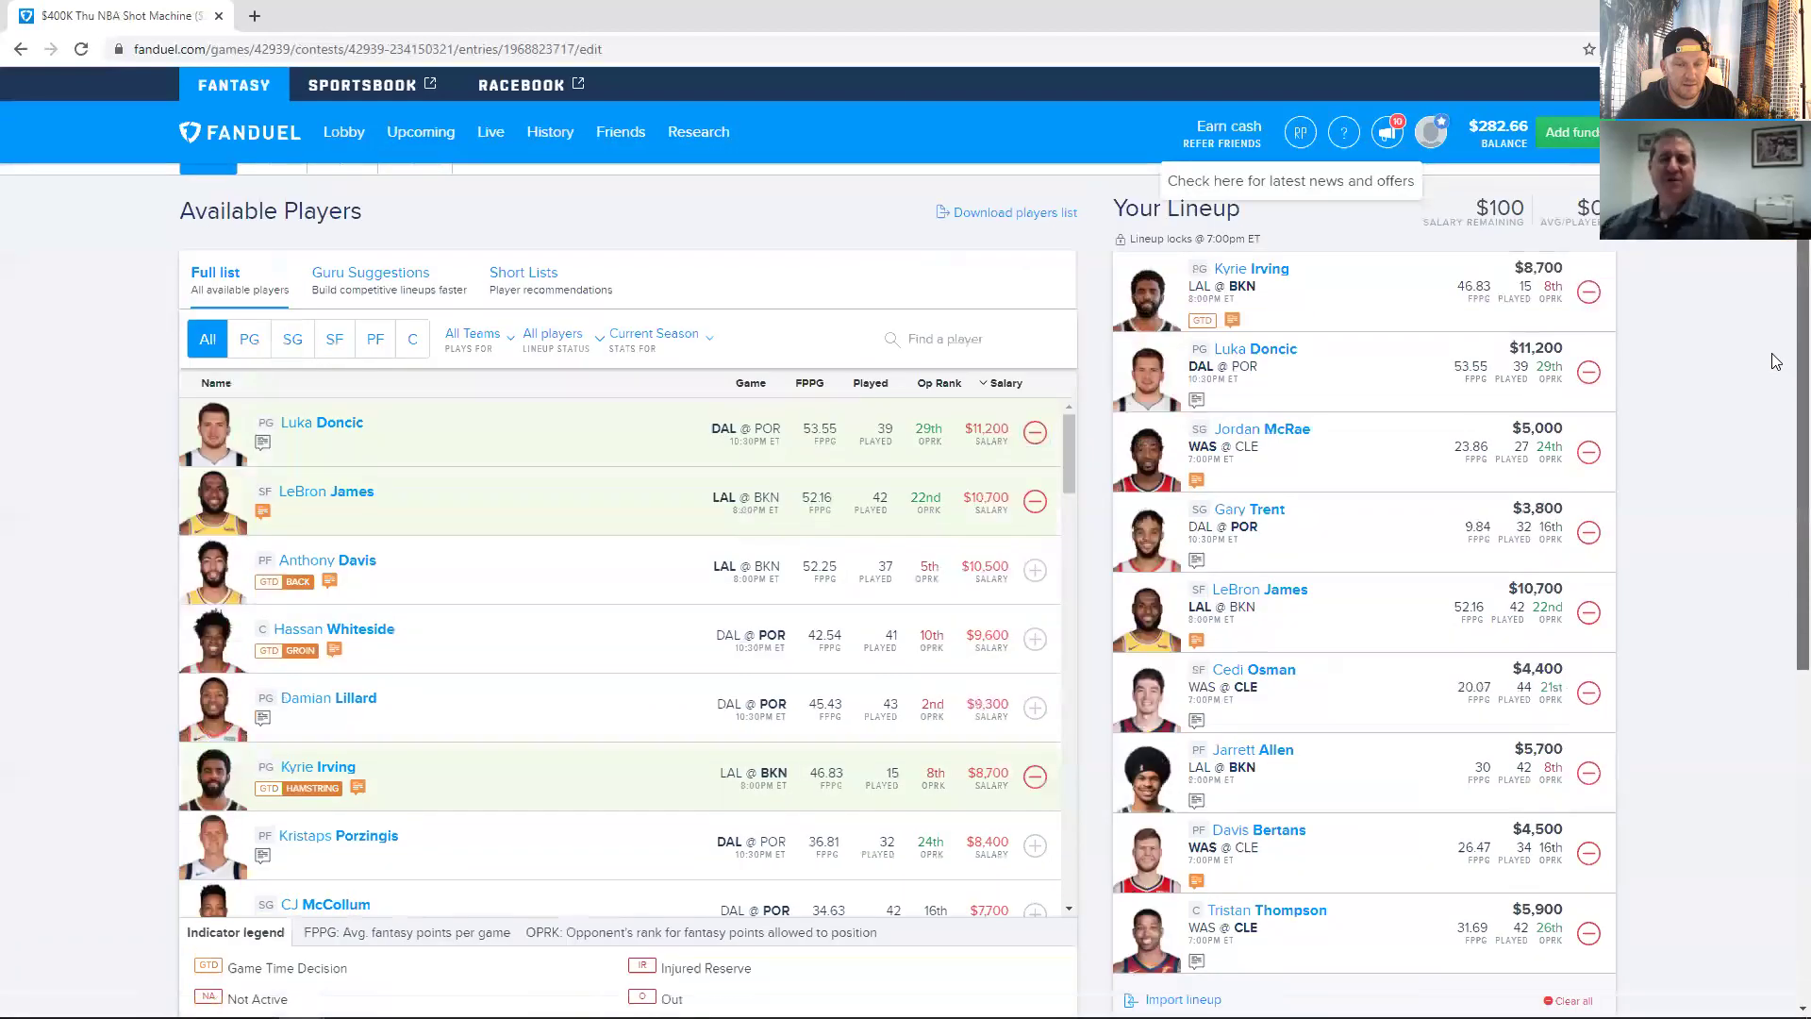